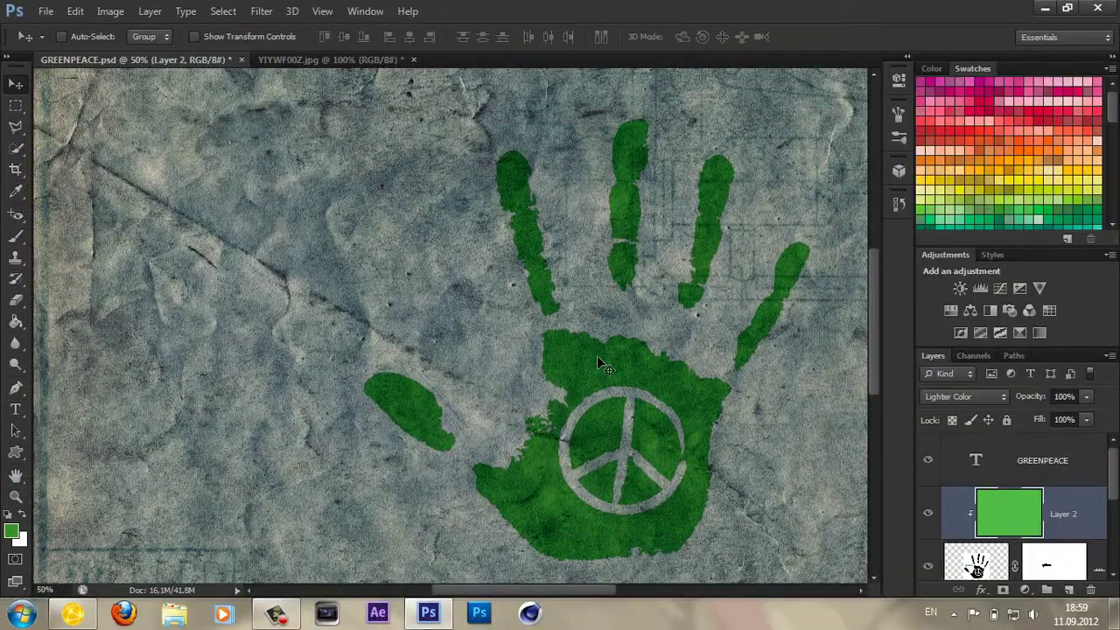
# - Open the recent file bashcorpo_com__paper1.jpg, leaving its missing colour profile as is
pyautogui.click(75, 12)
pyautogui.click(140, 11)
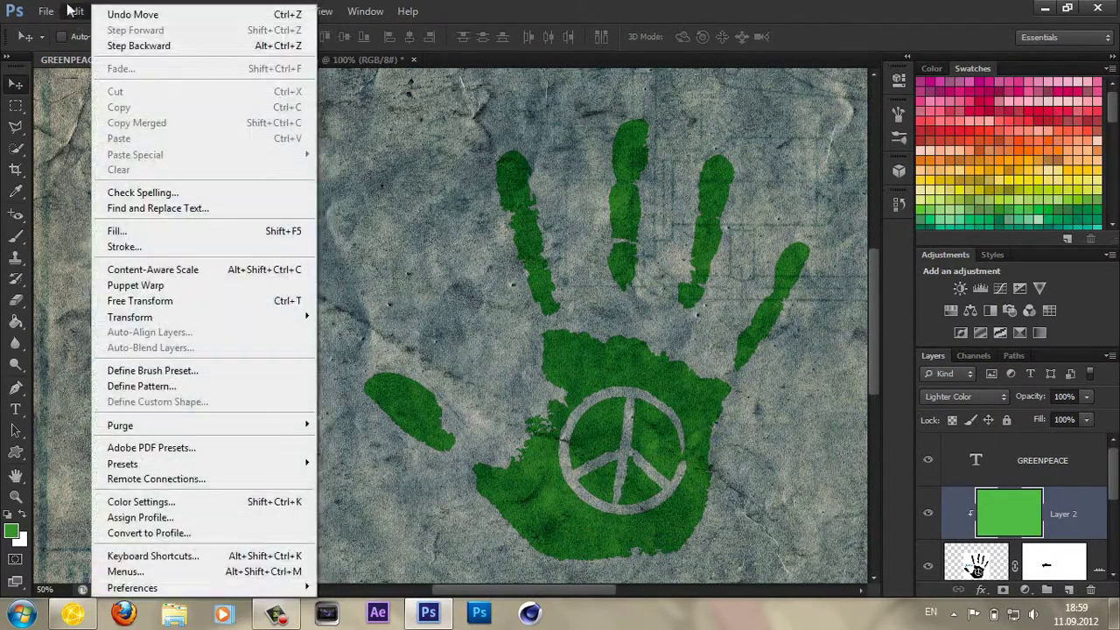
pyautogui.click(46, 11)
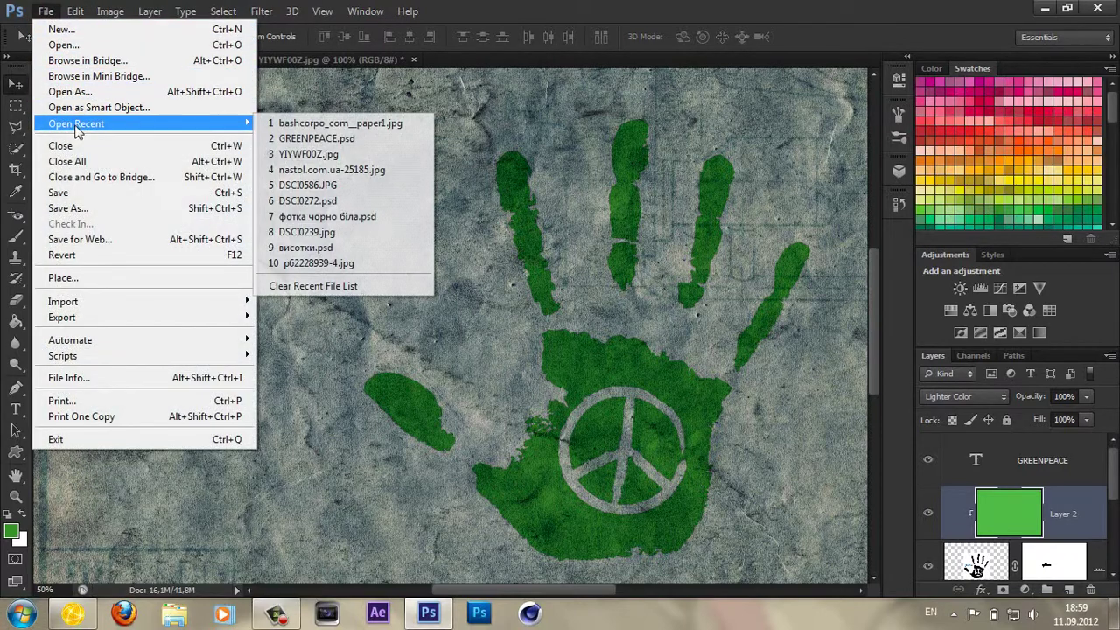
pyautogui.click(290, 125)
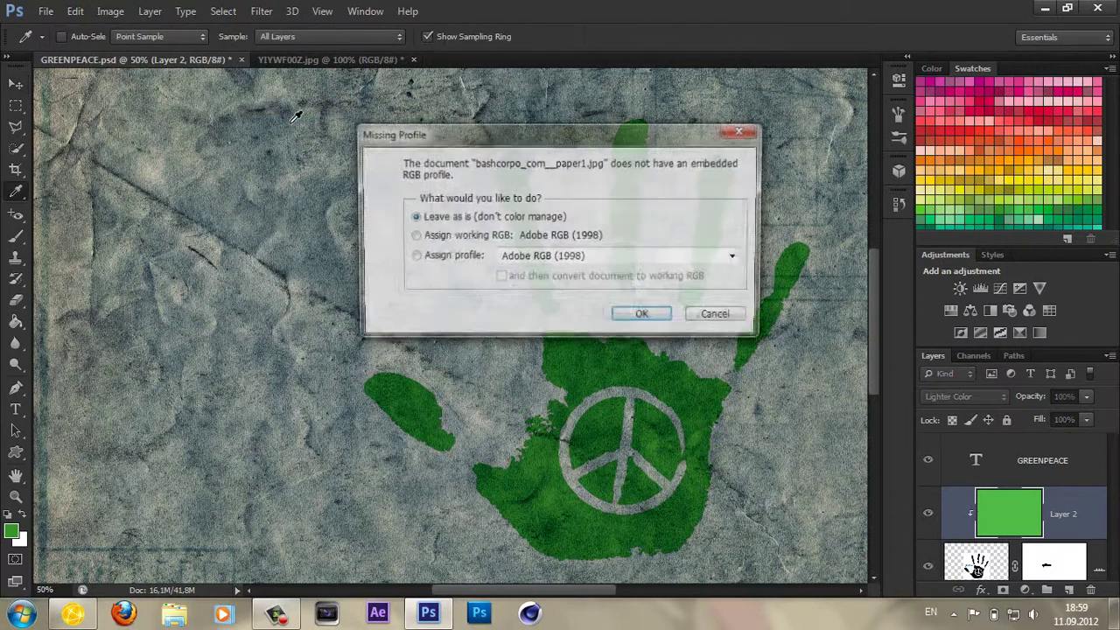
pyautogui.press('Return')
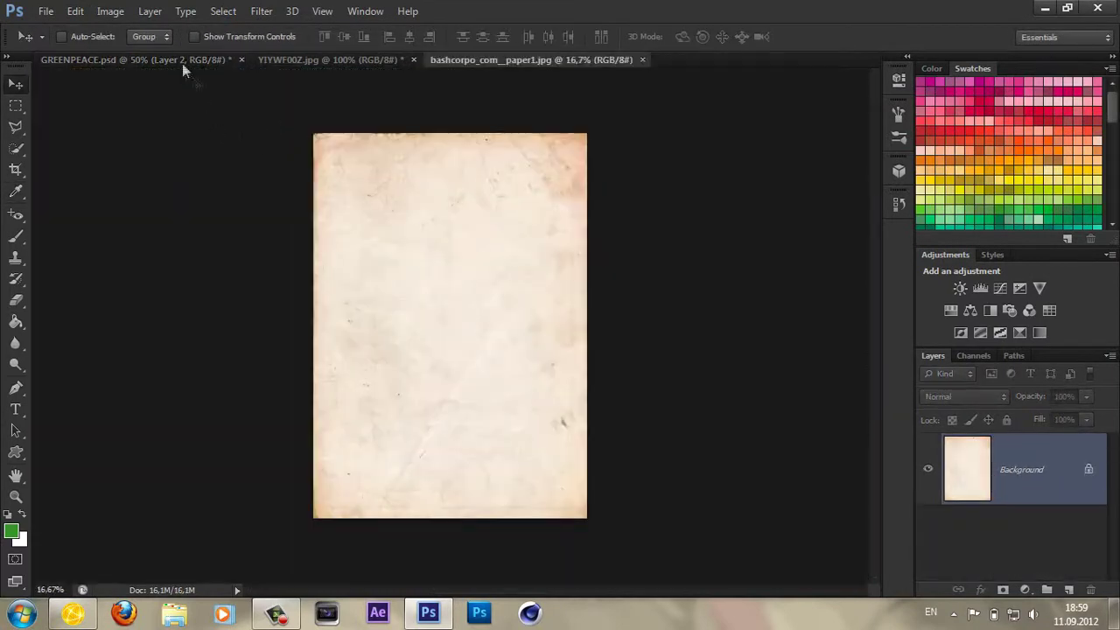
pyautogui.click(110, 12)
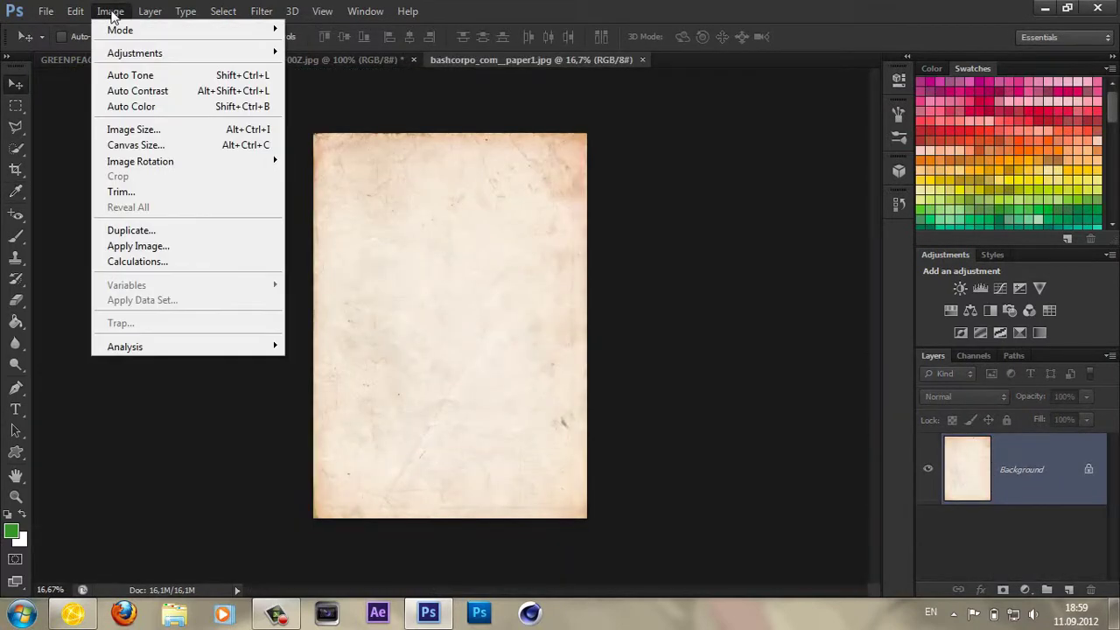
pyautogui.moveTo(140, 161)
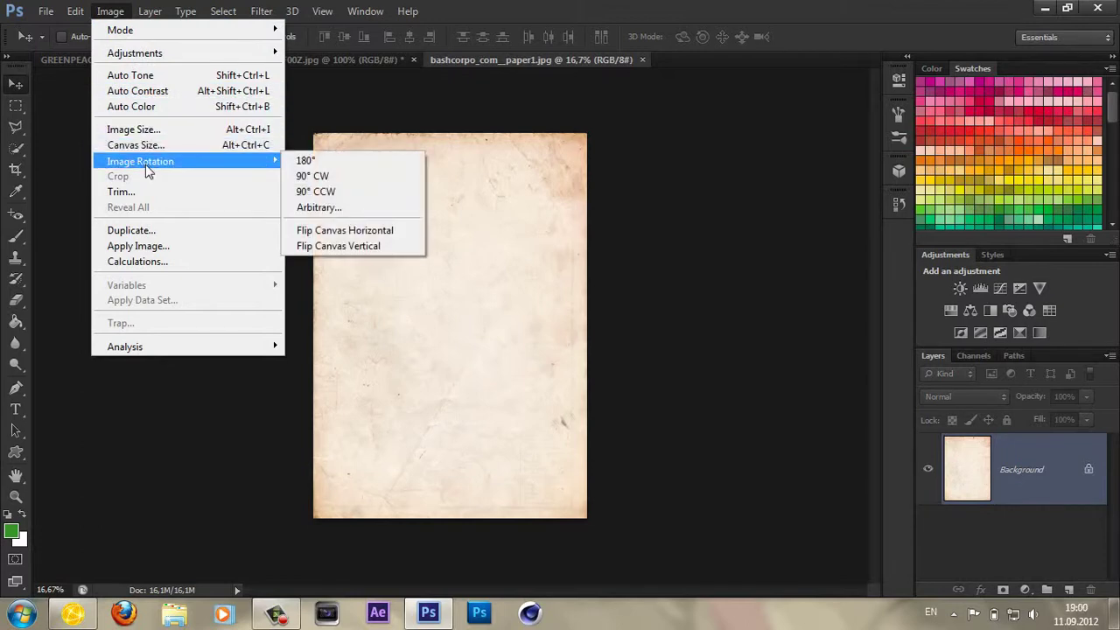
# - Rotate the paper 90° clockwise into landscape, fit it to the window, and apply Auto Tone
pyautogui.click(316, 176)
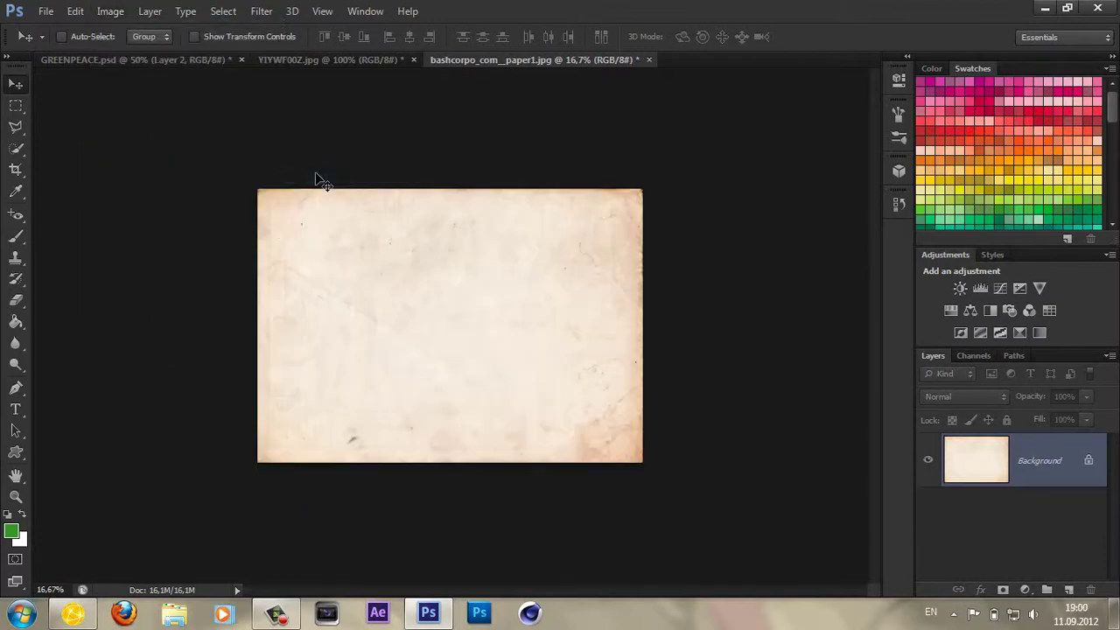
pyautogui.press('z')
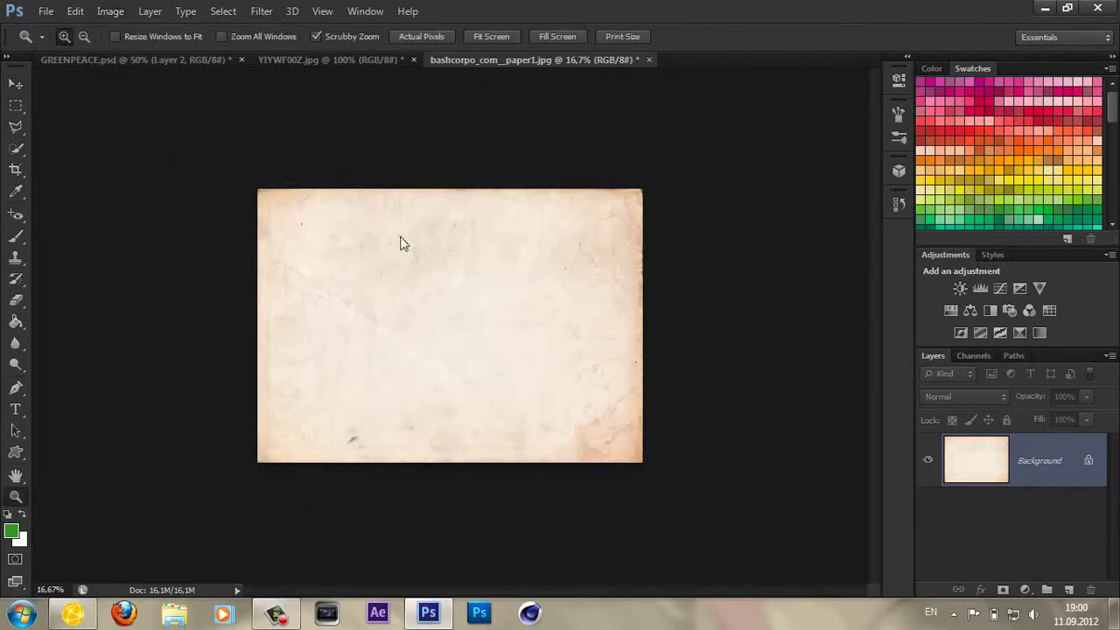
pyautogui.rightClick(400, 243)
pyautogui.click(425, 250)
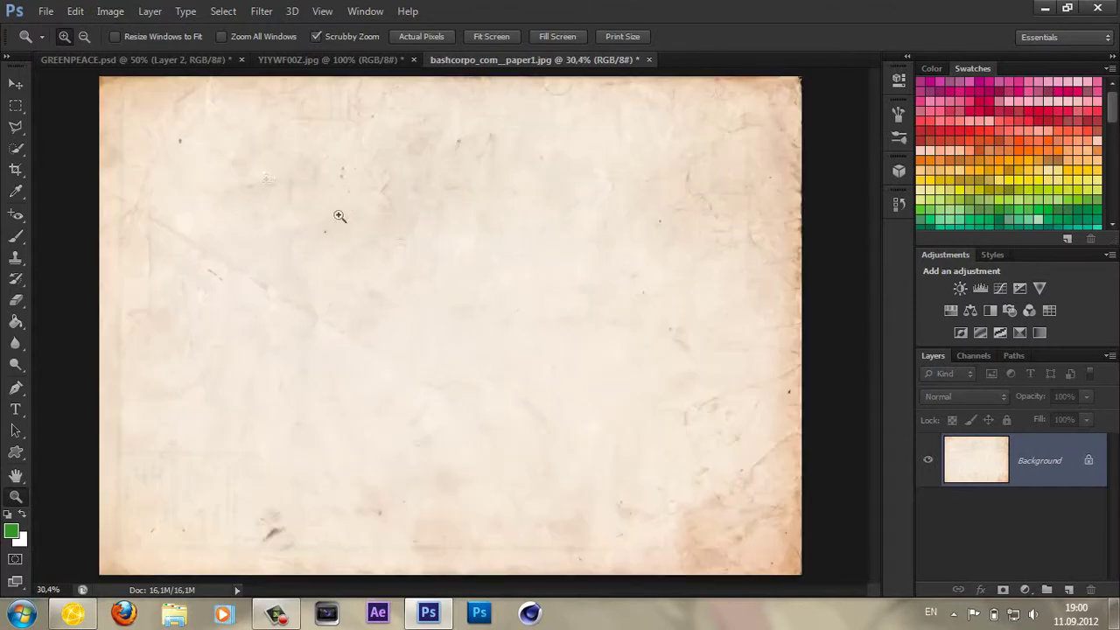
pyautogui.click(114, 12)
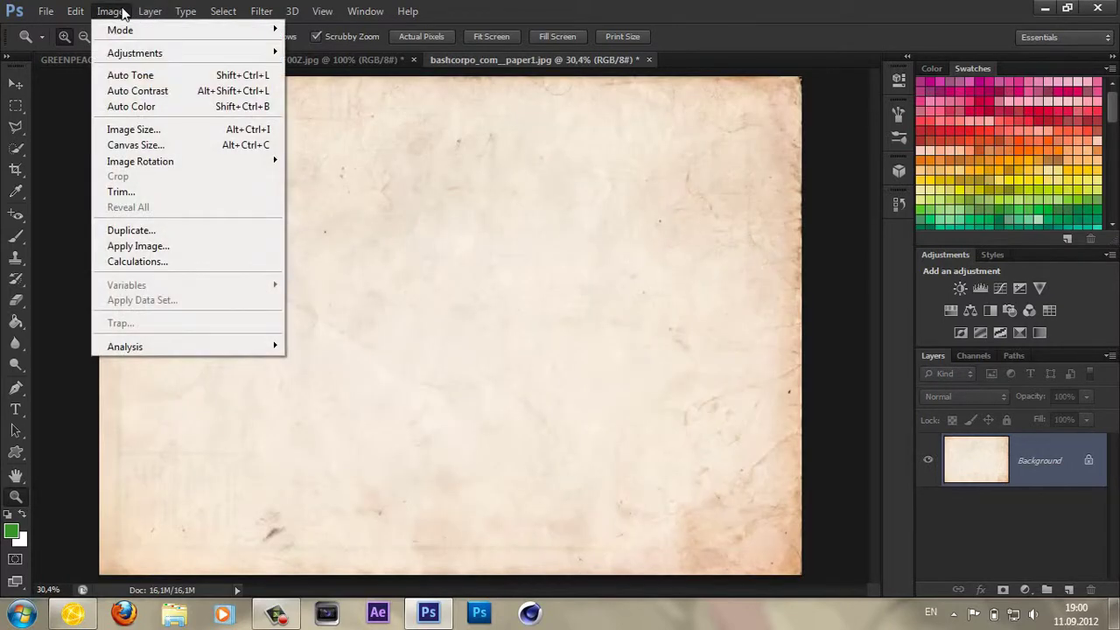
pyautogui.click(131, 77)
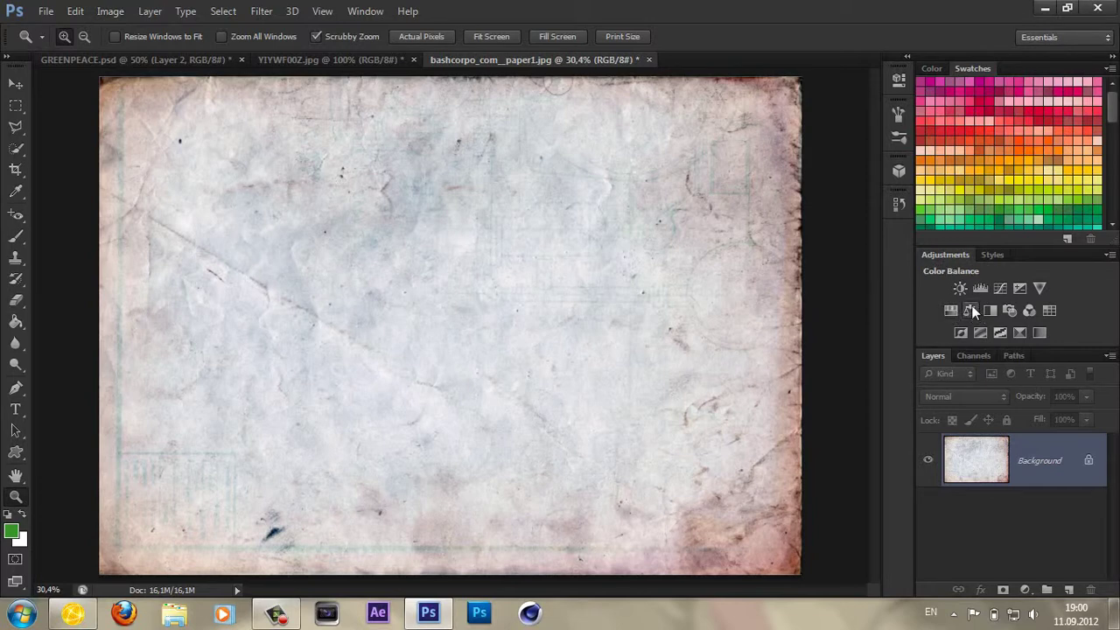
pyautogui.click(1029, 591)
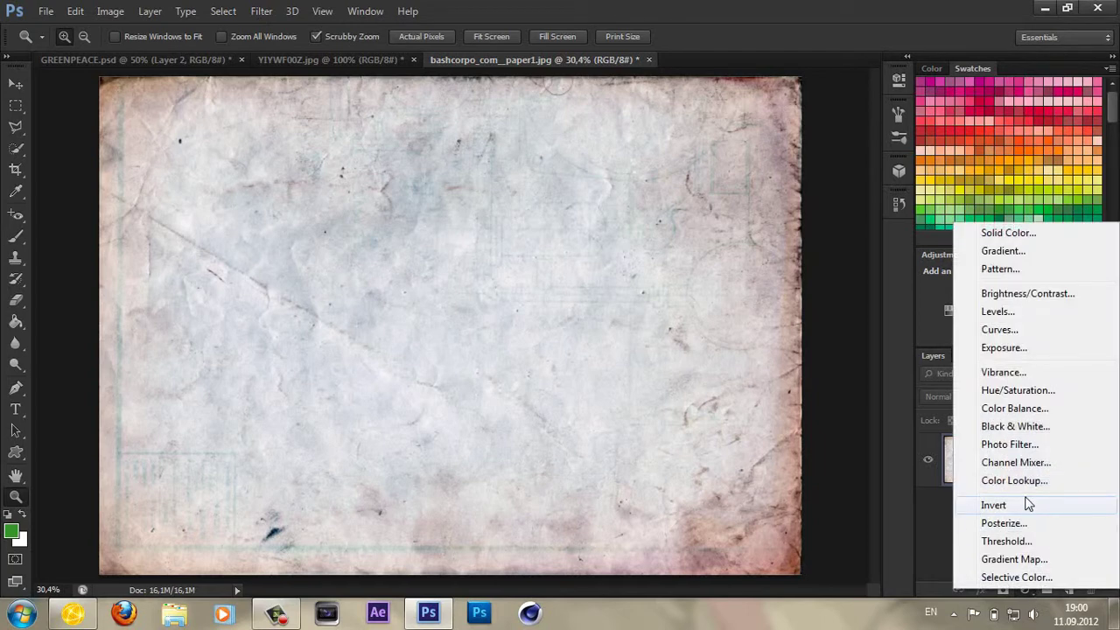
# - Add a Color Balance adjustment layer and shift its shadows toward cyan and yellow
pyautogui.click(1031, 410)
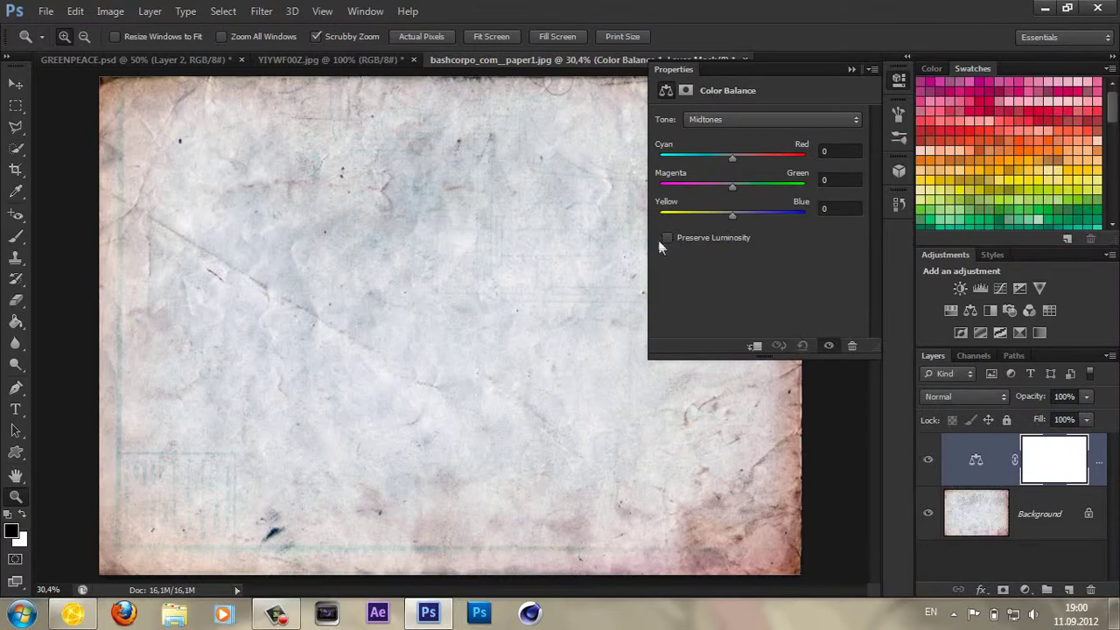
pyautogui.click(761, 120)
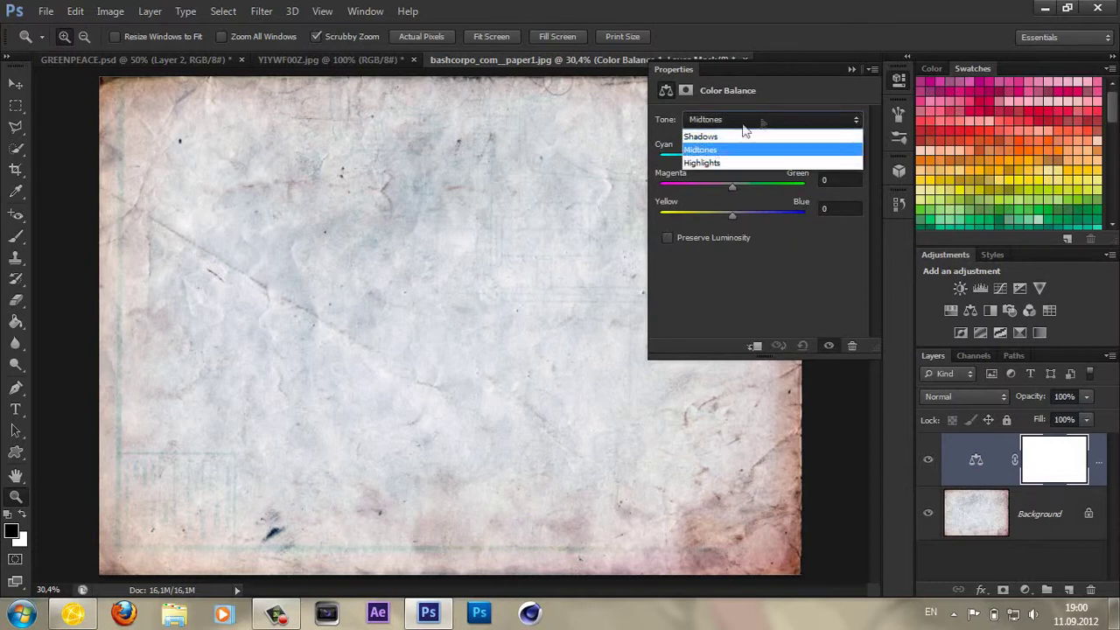
pyautogui.click(721, 137)
pyautogui.moveTo(734, 161)
pyautogui.mouseDown()
pyautogui.moveTo(712, 160)
pyautogui.moveTo(733, 185)
pyautogui.moveTo(707, 197)
pyautogui.moveTo(710, 160)
pyautogui.mouseUp()
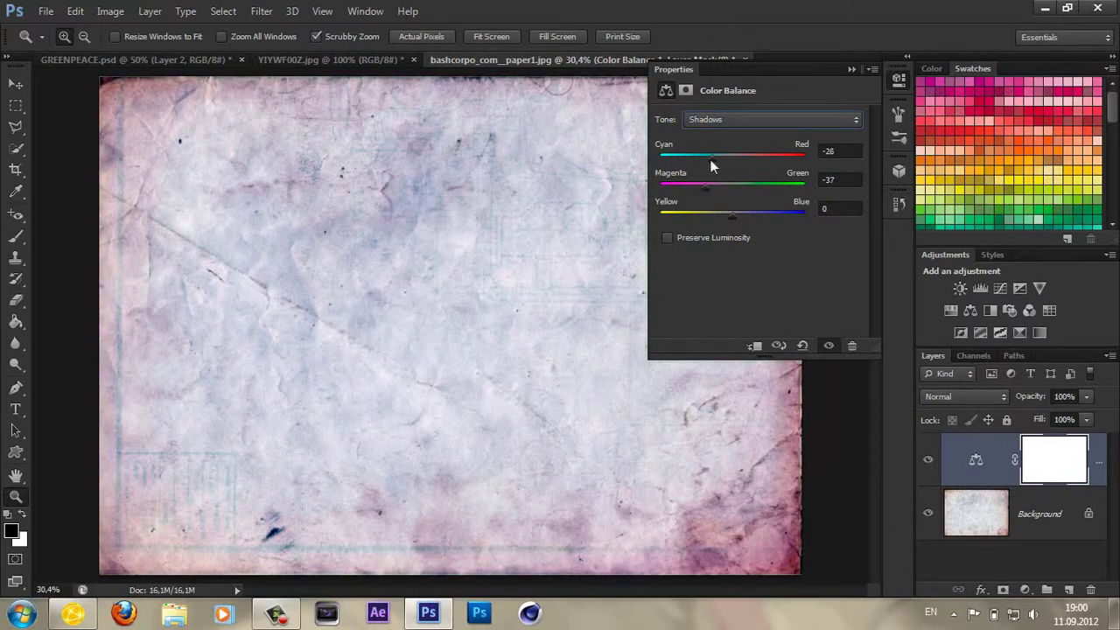
pyautogui.moveTo(730, 217); pyautogui.dragTo(710, 216)
# - Set Color Balance midtones to -26/-27/-38 and highlights to +11/-15/-34
pyautogui.click(759, 119)
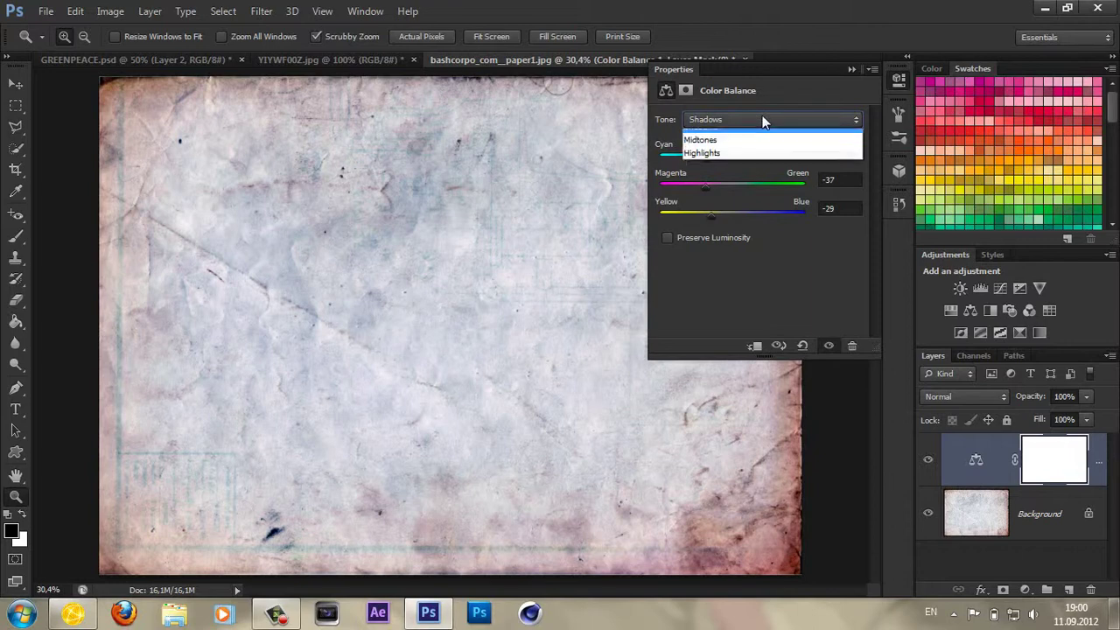
pyautogui.click(742, 152)
pyautogui.moveTo(742, 155)
pyautogui.mouseDown()
pyautogui.moveTo(713, 161)
pyautogui.moveTo(730, 187)
pyautogui.moveTo(712, 188)
pyautogui.moveTo(705, 219)
pyautogui.mouseUp()
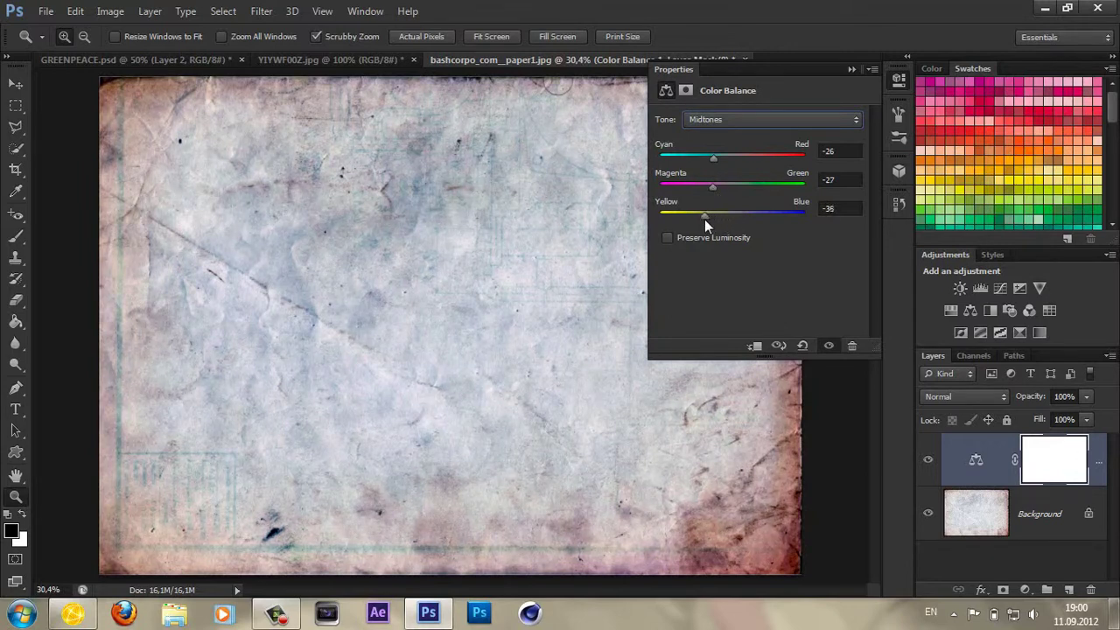
pyautogui.click(760, 119)
pyautogui.click(742, 161)
pyautogui.moveTo(733, 159); pyautogui.dragTo(707, 216)
pyautogui.click(852, 70)
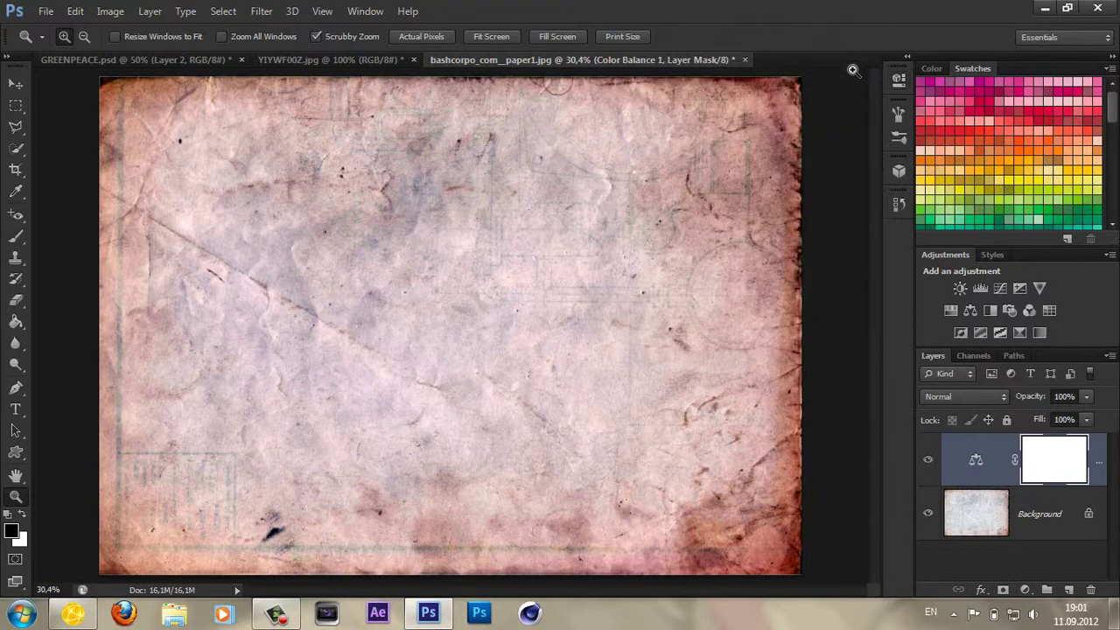
# - Drag the hand and peace-sign image onto the paper document as a new layer
pyautogui.click(368, 59)
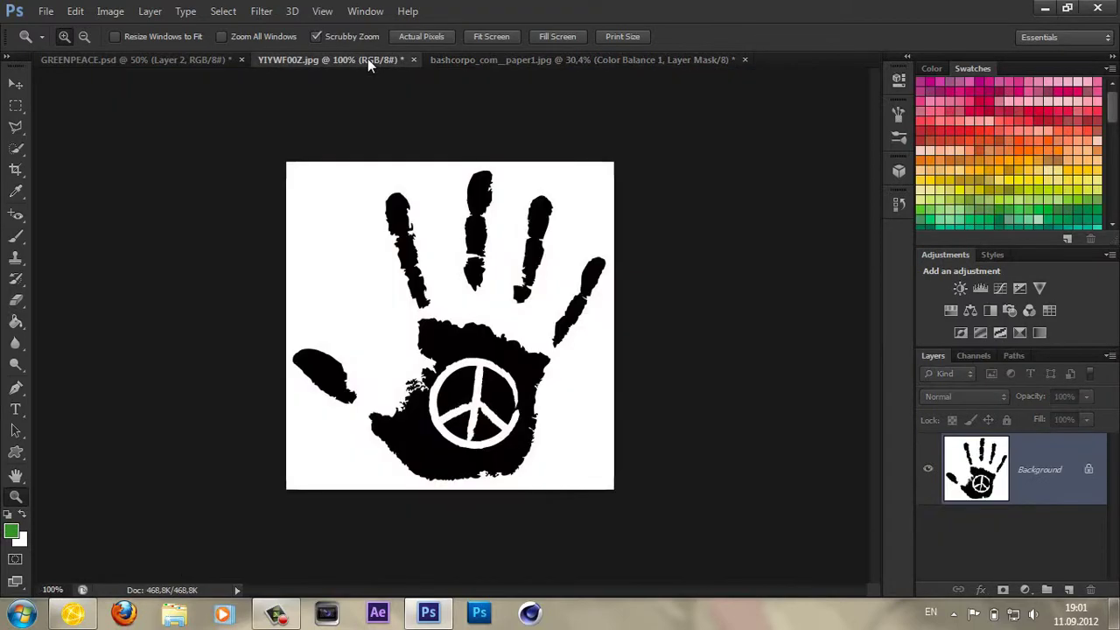
pyautogui.click(15, 83)
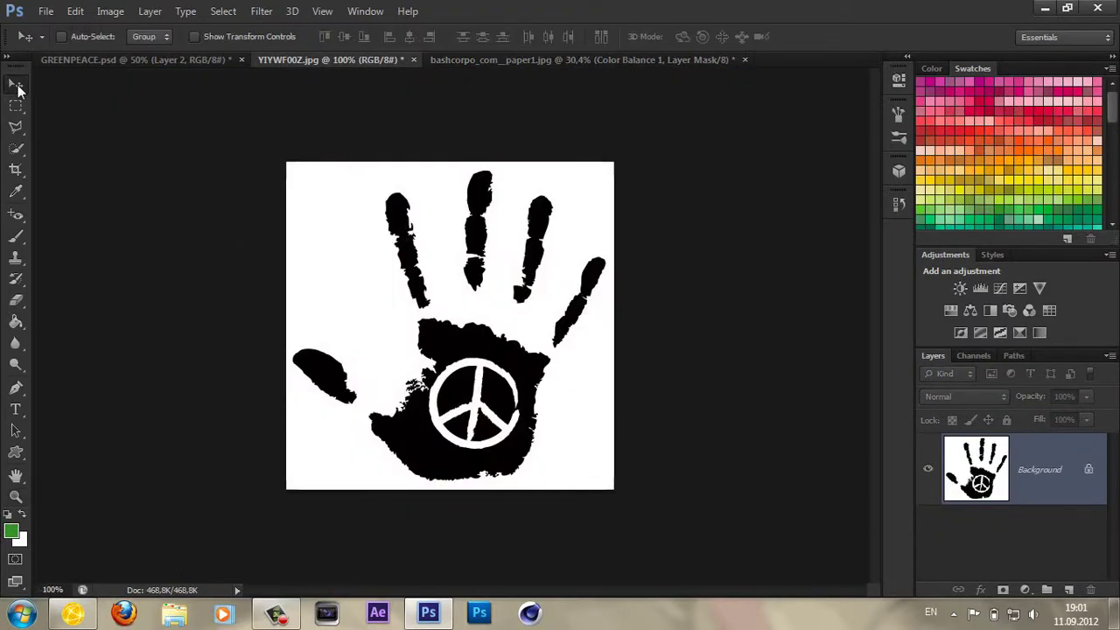
pyautogui.moveTo(457, 263); pyautogui.dragTo(540, 59)
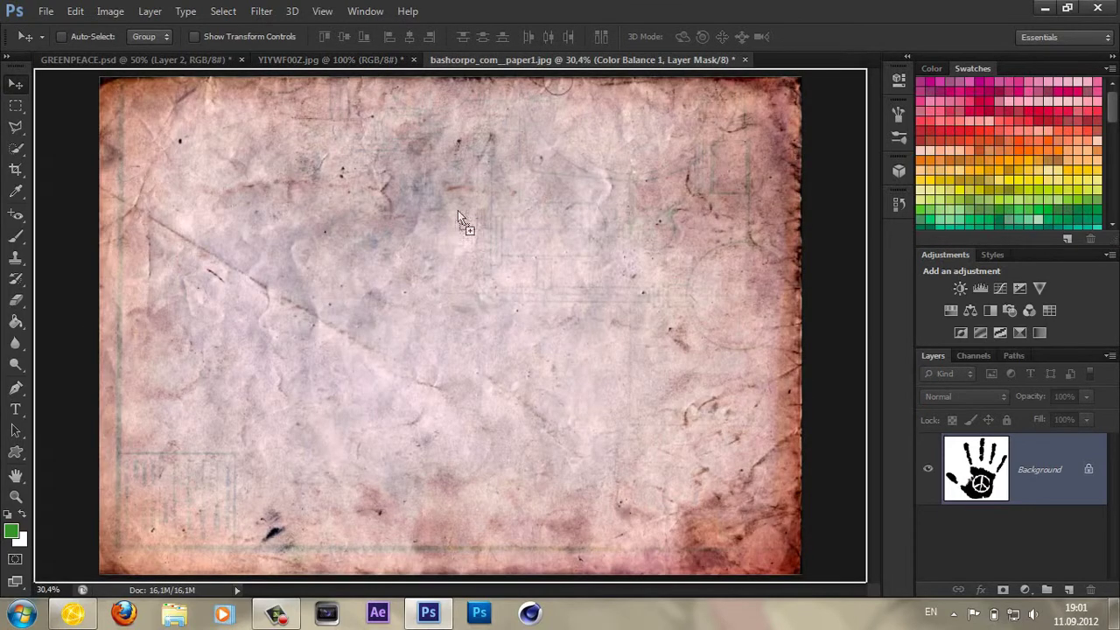
pyautogui.moveTo(539, 59); pyautogui.dragTo(440, 260)
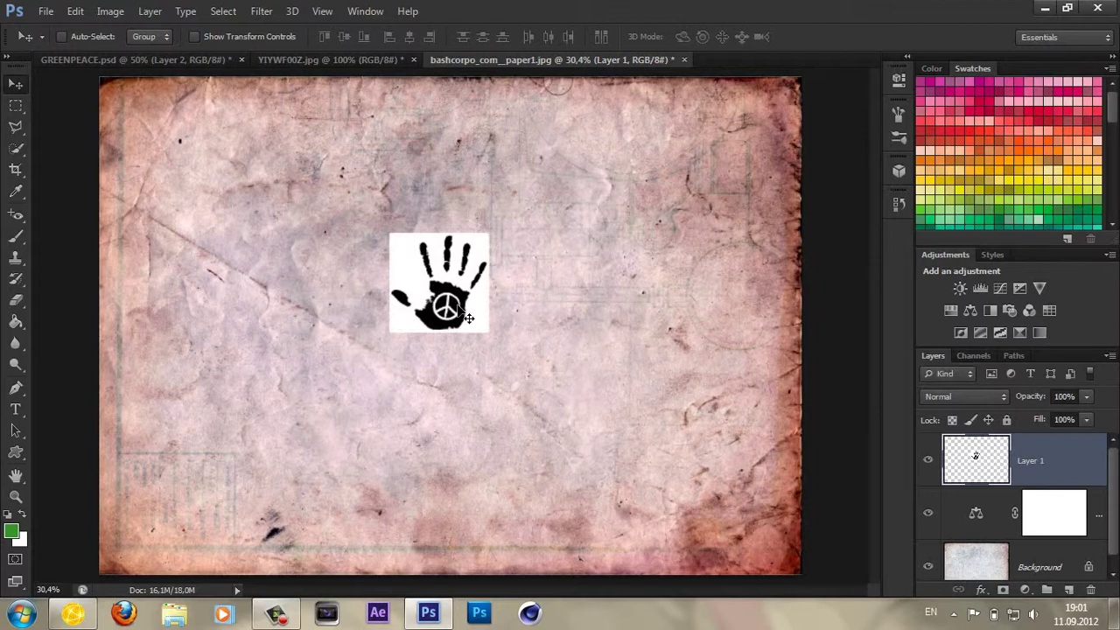
# - Scale the handprint layer up to about 342% over the paper's middle and commit
pyautogui.hotkey('ctrl', 't')
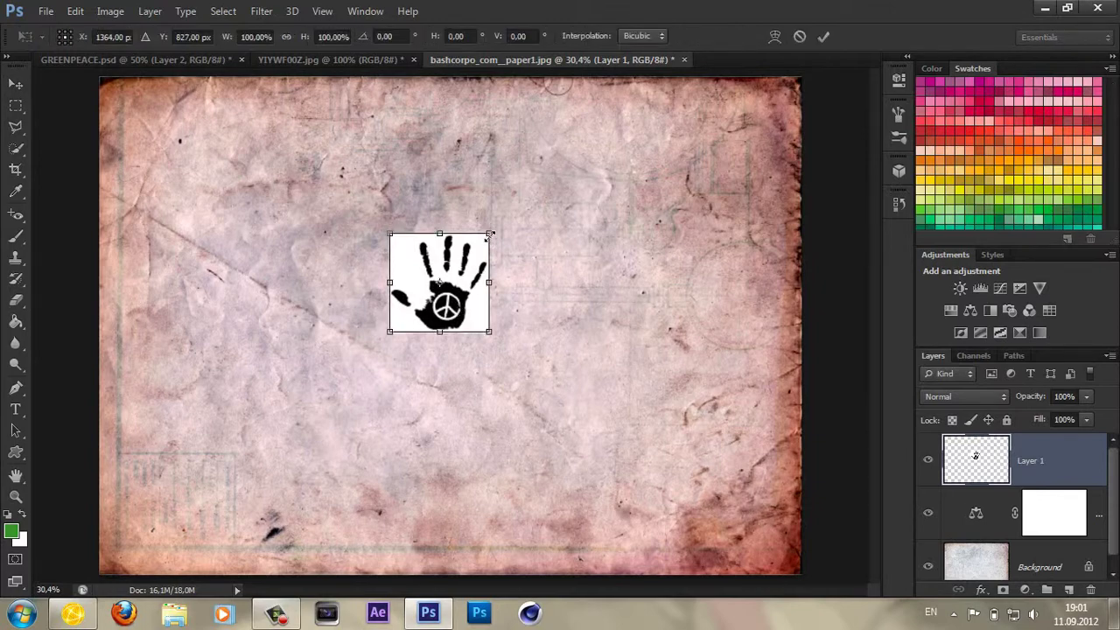
pyautogui.moveTo(490, 232); pyautogui.dragTo(765, 91)
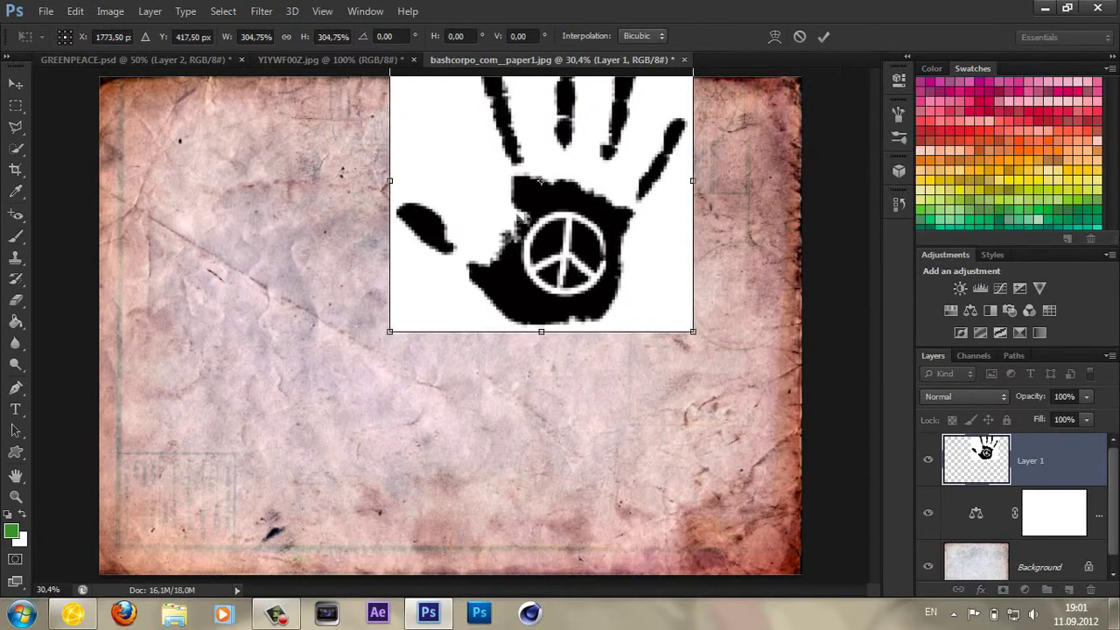
pyautogui.moveTo(537, 217); pyautogui.dragTo(495, 328)
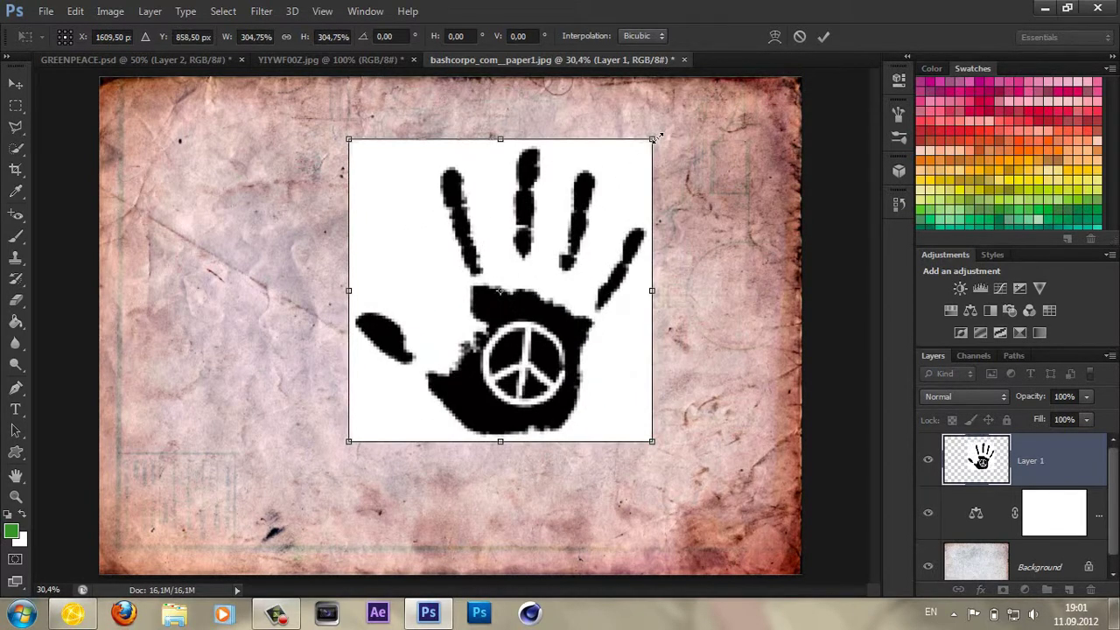
pyautogui.moveTo(662, 134); pyautogui.dragTo(699, 97)
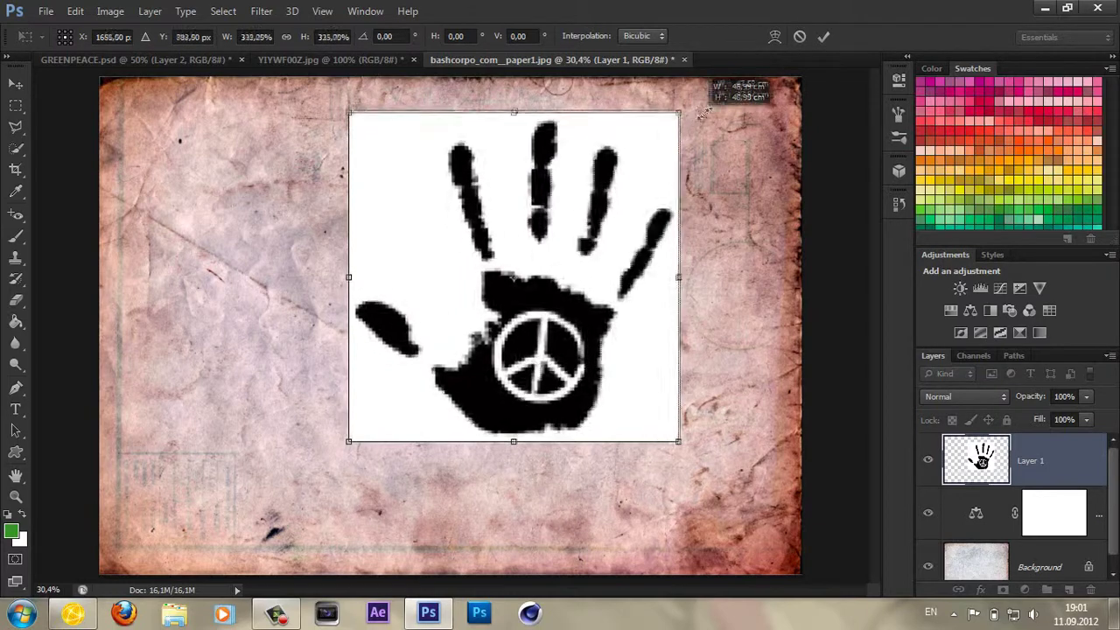
pyautogui.click(825, 38)
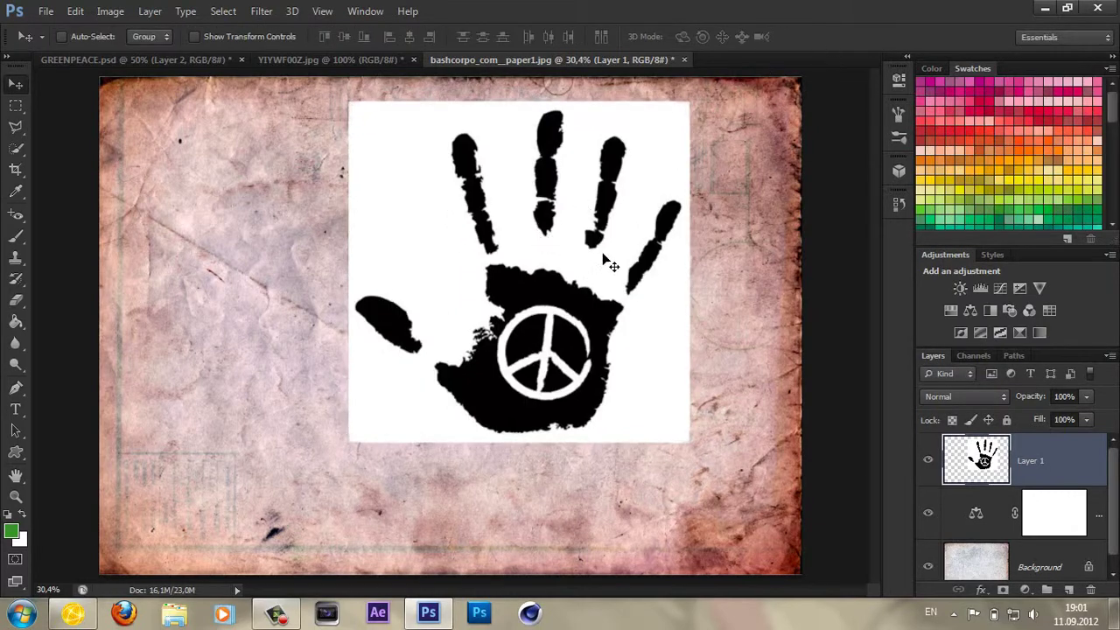
pyautogui.click(973, 398)
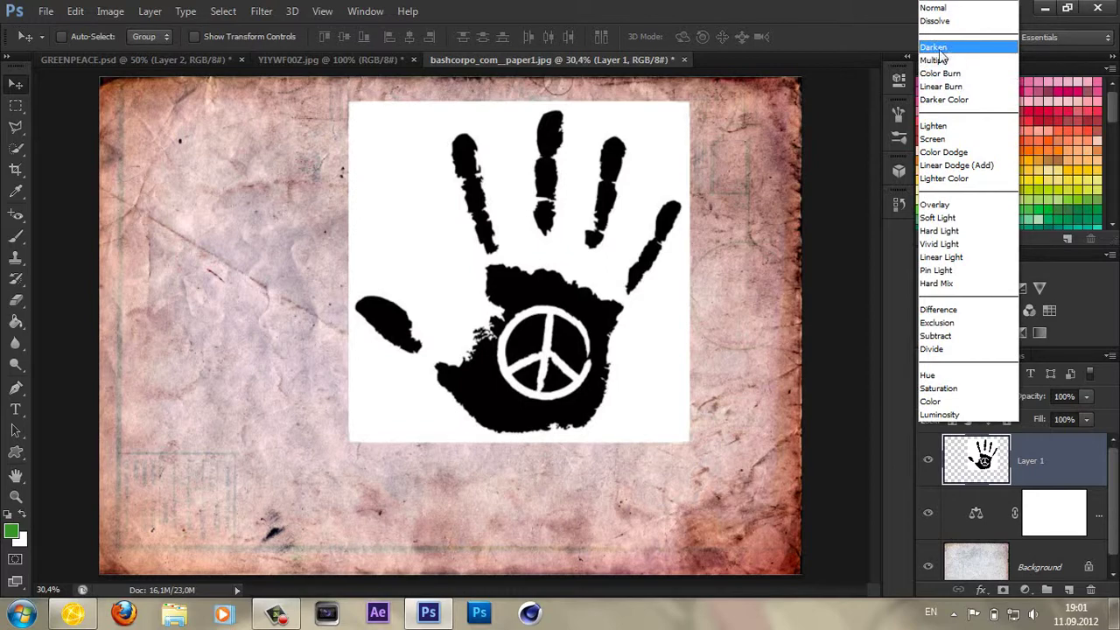
# - Set Layer 1's blend mode to Multiply, after trying Darken, to drop its white background
pyautogui.click(944, 51)
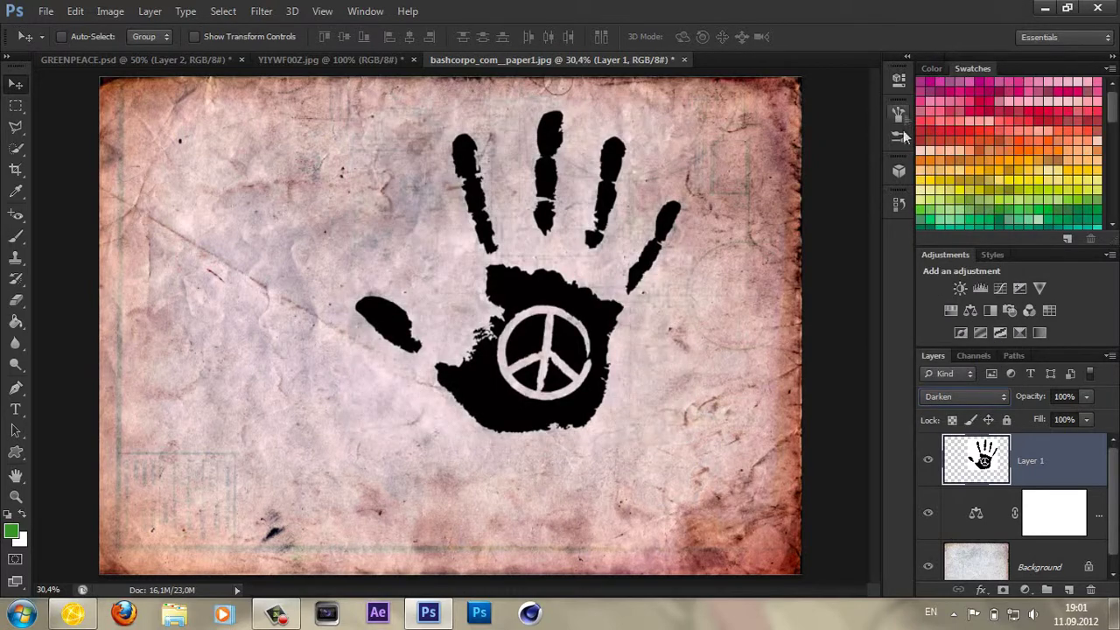
pyautogui.click(974, 395)
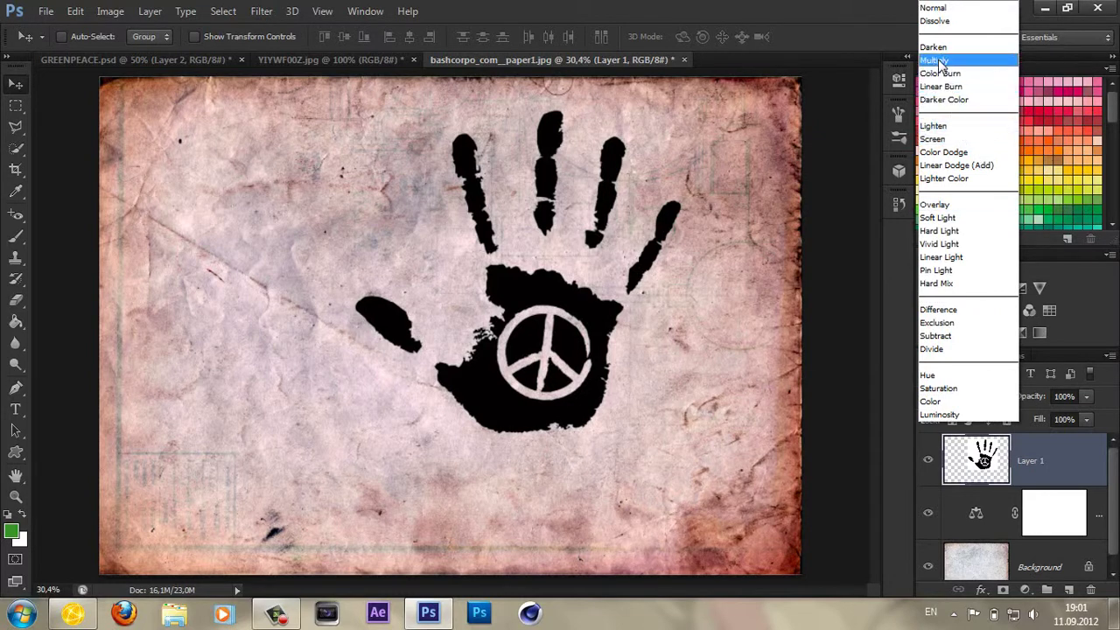
pyautogui.click(941, 60)
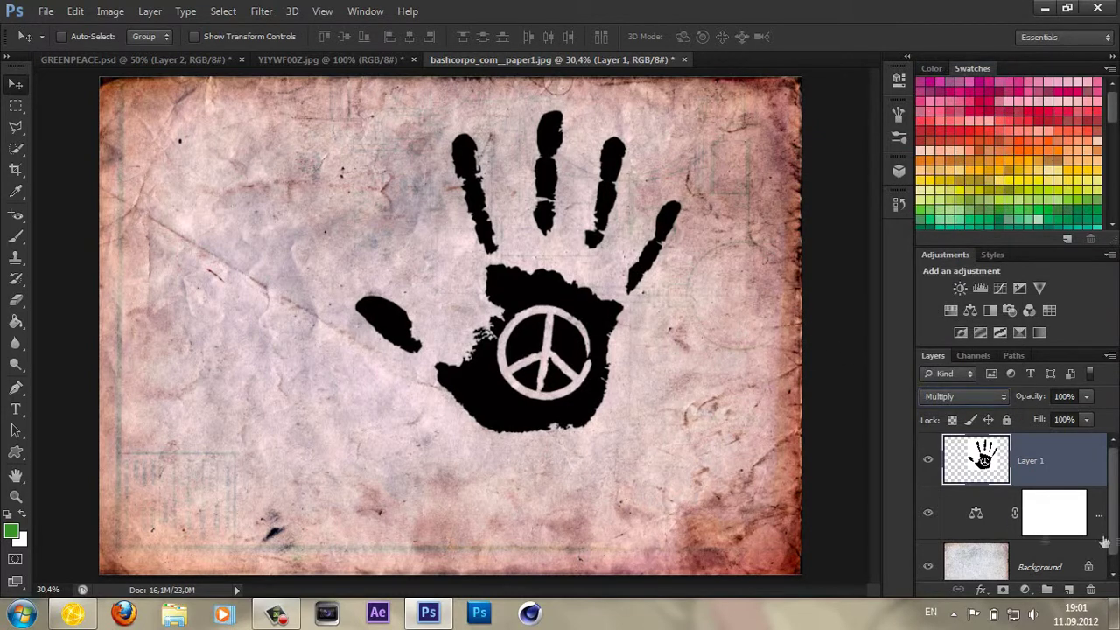
pyautogui.scroll(-1, 1116, 524)
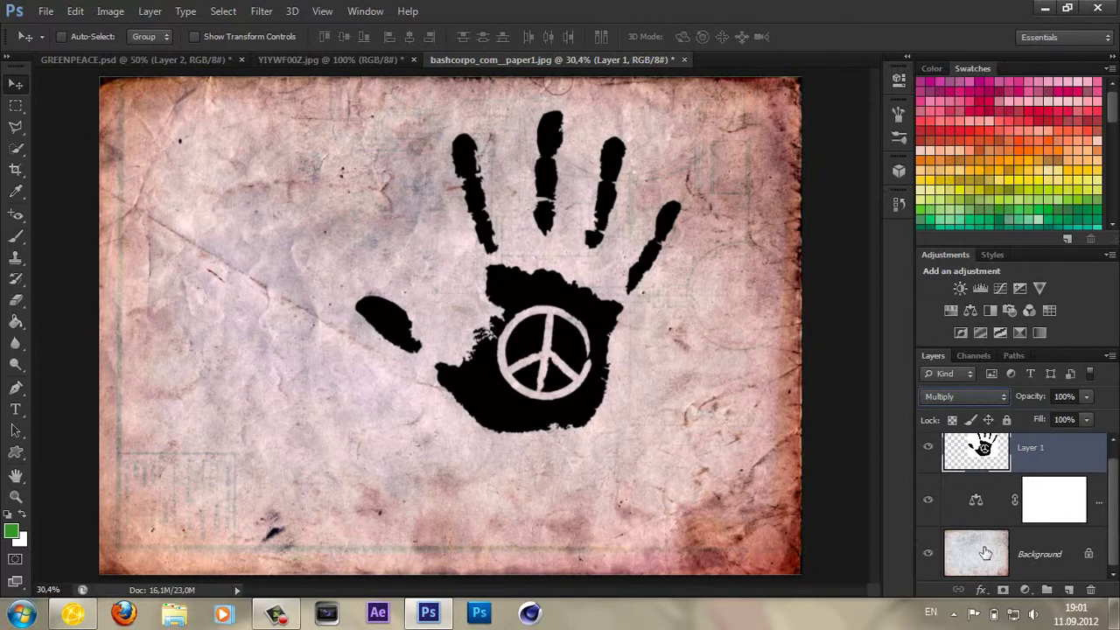
pyautogui.click(986, 553)
# - Convert the Background into Layer 0 and centre the handprint vertically and horizontally on the canvas
pyautogui.doubleClick(985, 553)
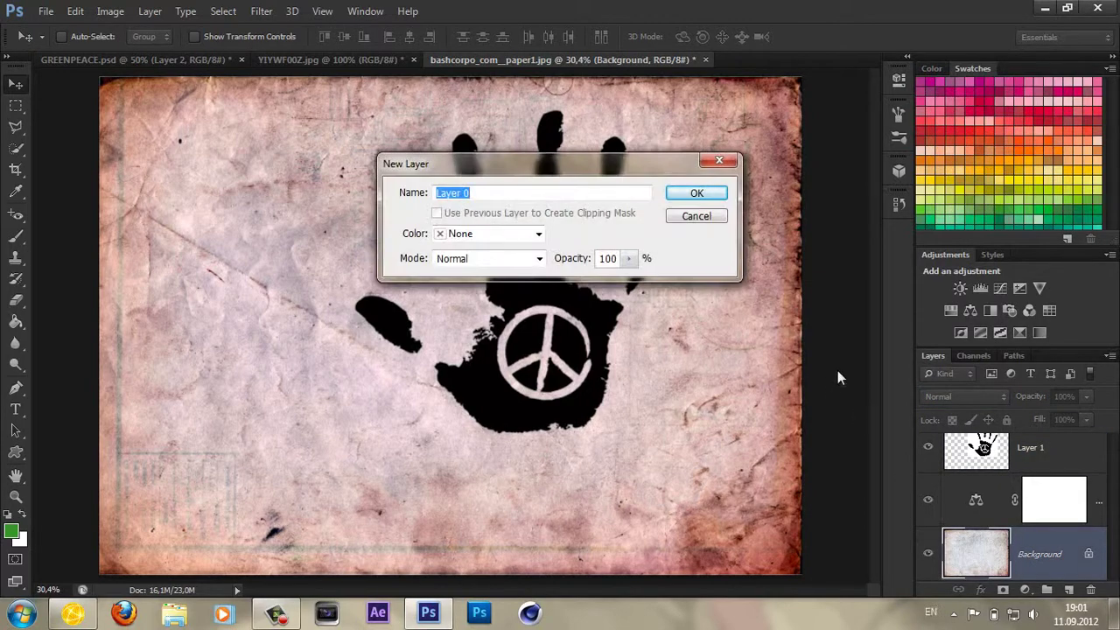
pyautogui.click(707, 194)
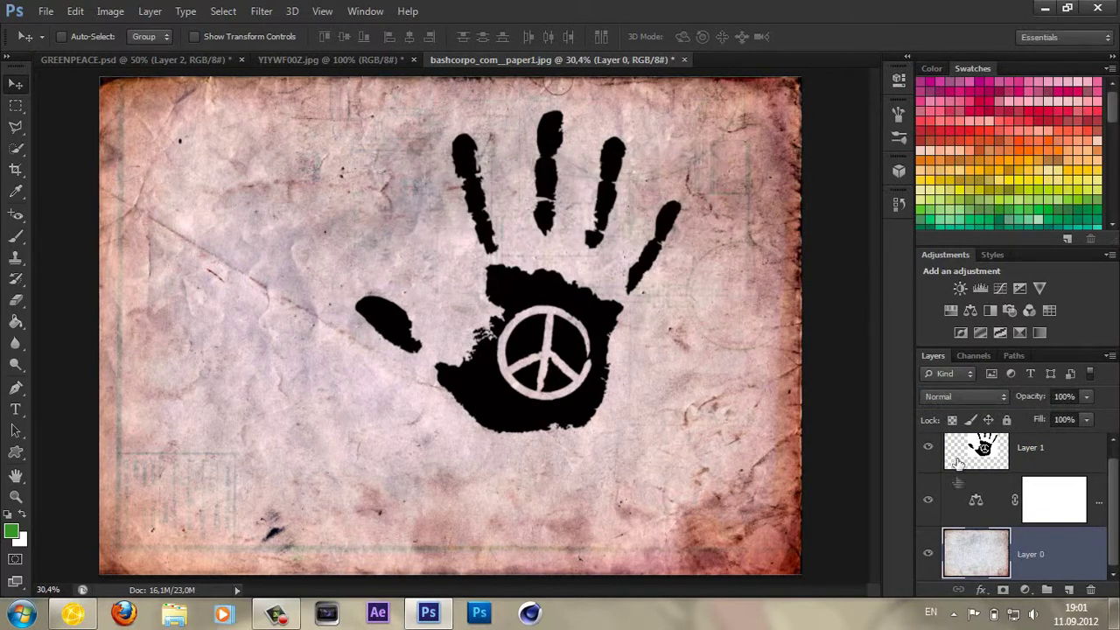
pyautogui.keyDown('ctrl'); pyautogui.click(977, 560); pyautogui.keyUp('ctrl')
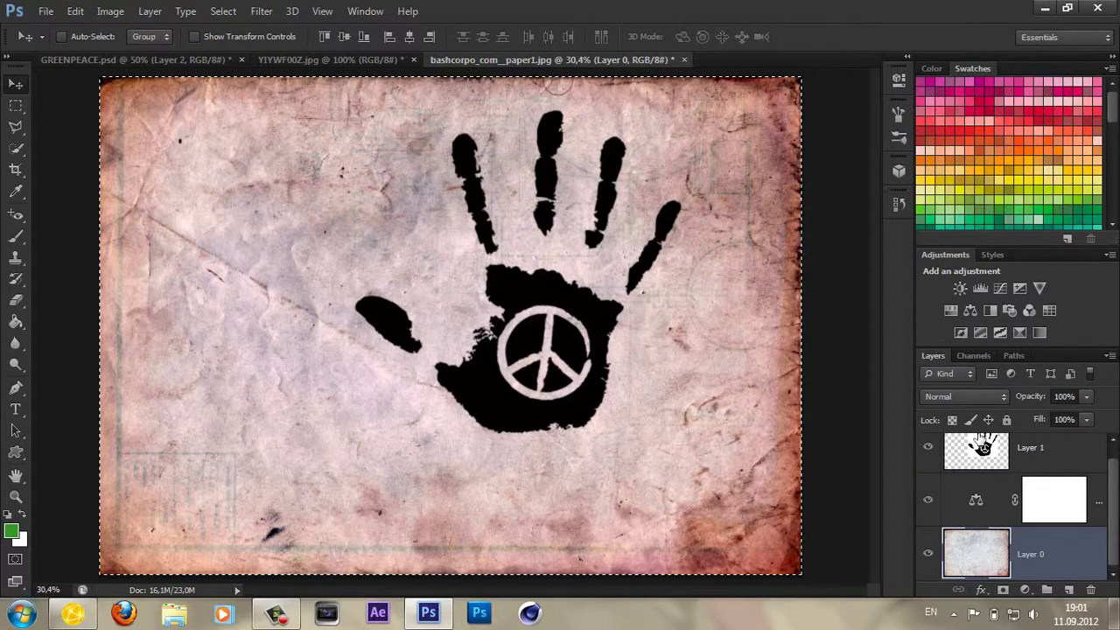
pyautogui.click(984, 442)
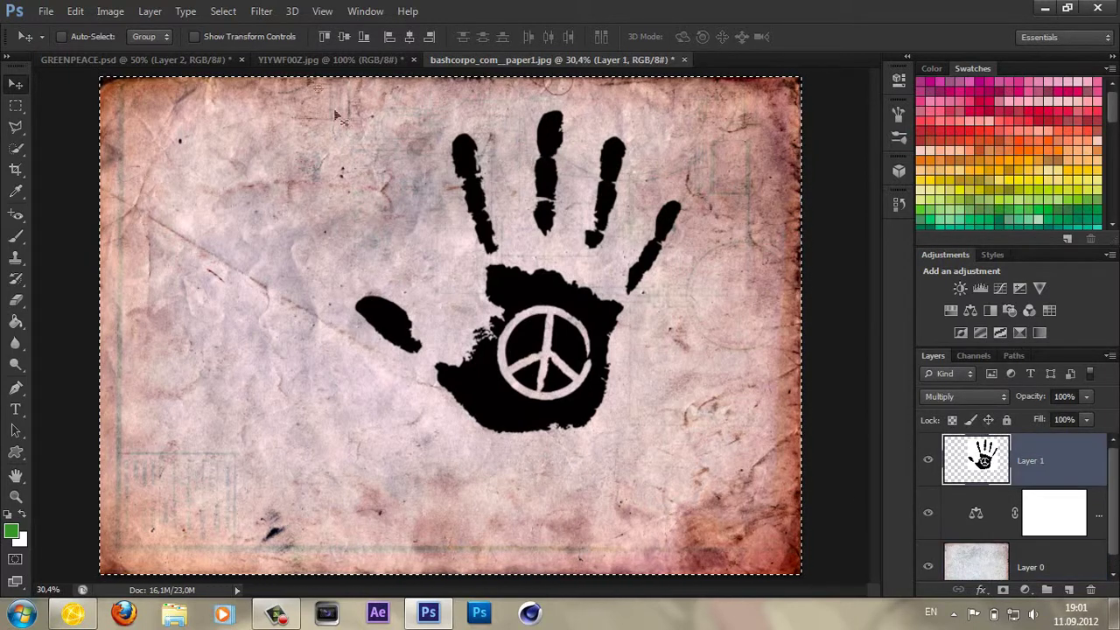
pyautogui.click(340, 38)
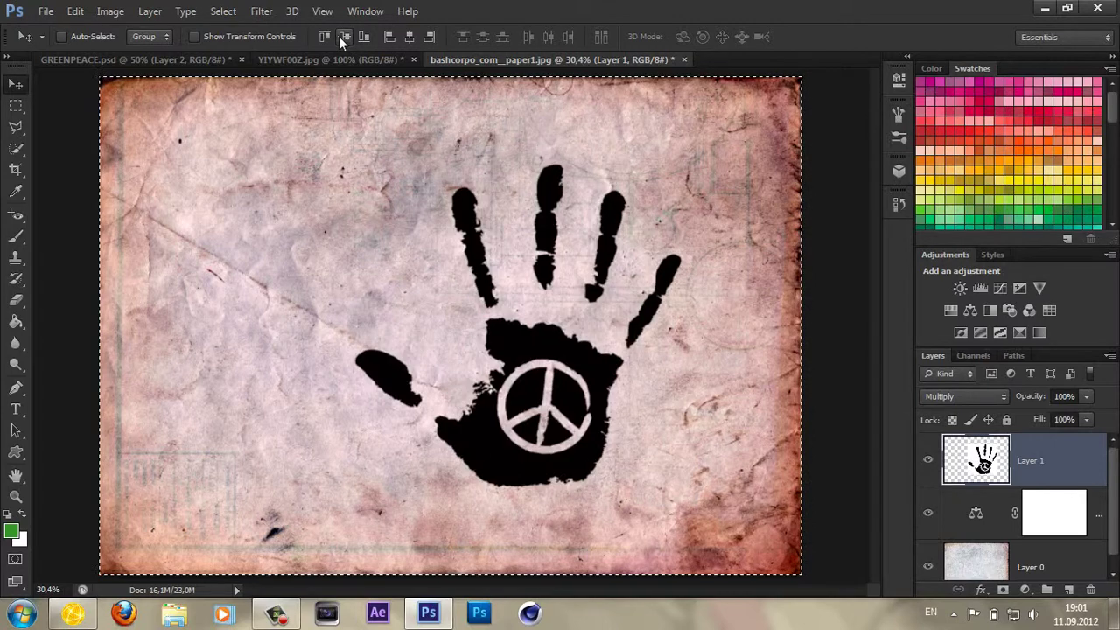
pyautogui.click(408, 39)
pyautogui.hotkey('ctrl', 'd')
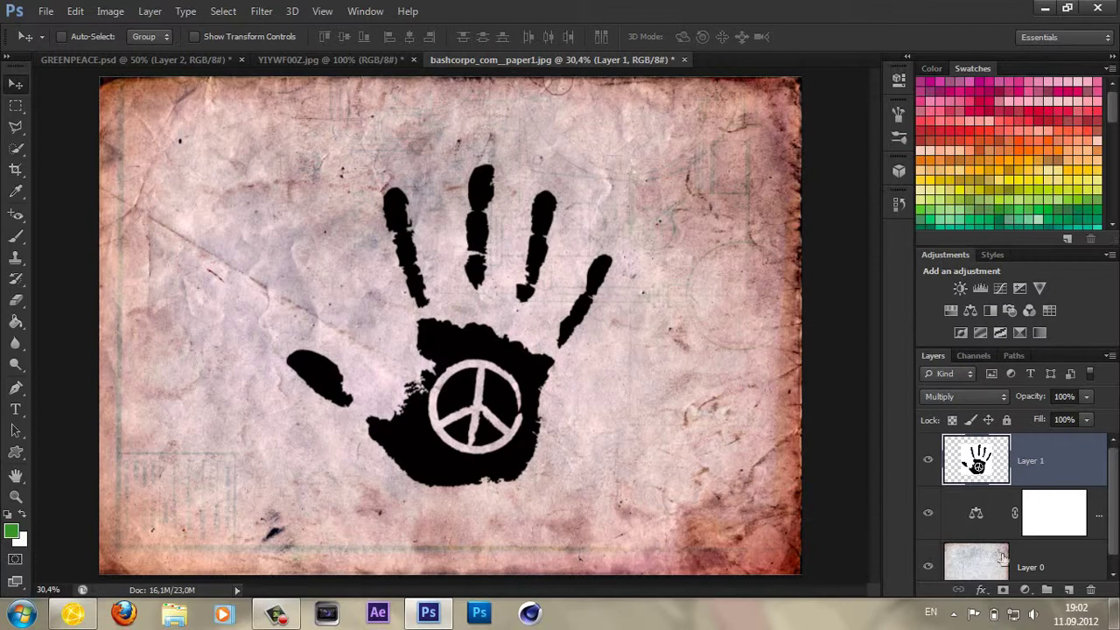
# - Add a green 5f9435 Solid Color fill clipped to the handprint, blending in Lighter Color
pyautogui.click(1025, 589)
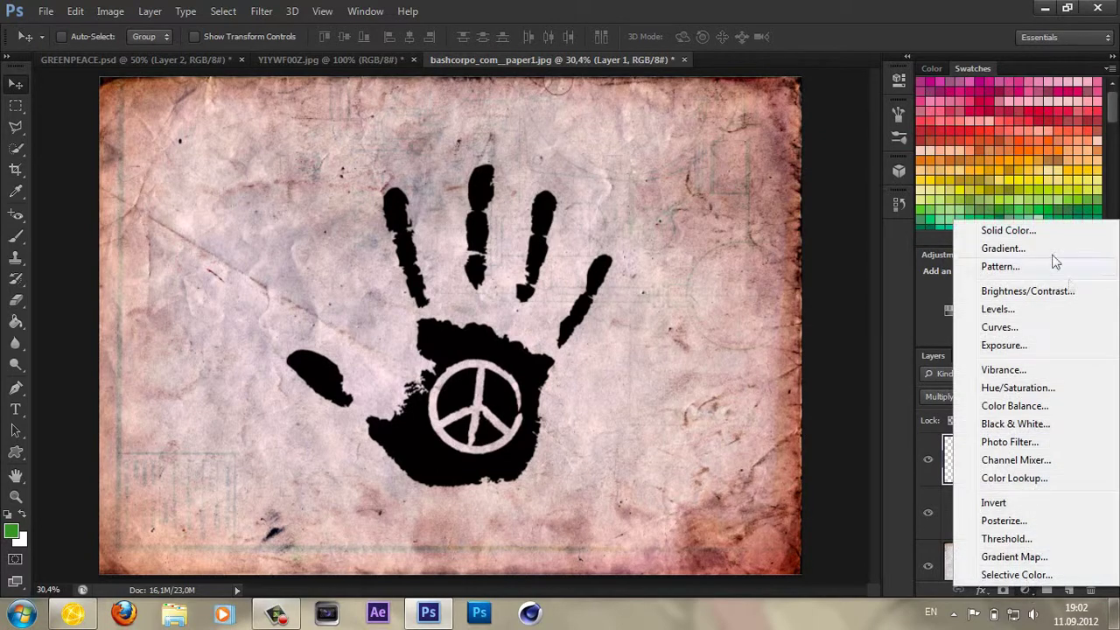
pyautogui.click(1026, 230)
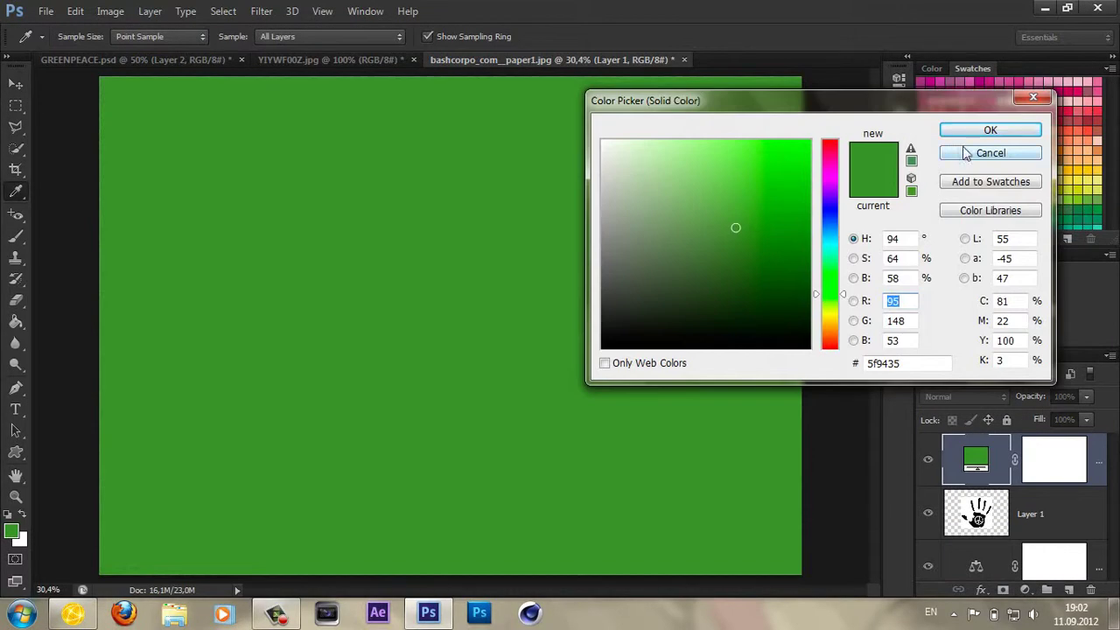
pyautogui.click(971, 131)
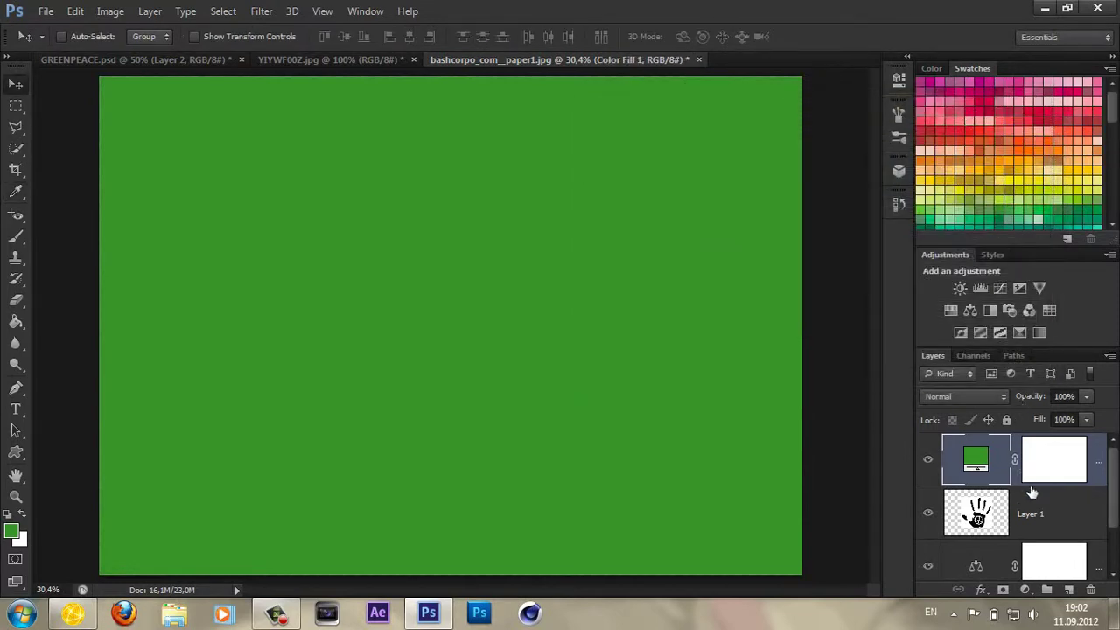
pyautogui.moveTo(1038, 492)
pyautogui.mouseDown()
pyautogui.moveTo(1035, 477)
pyautogui.moveTo(1035, 492)
pyautogui.mouseUp()
pyautogui.click(996, 396)
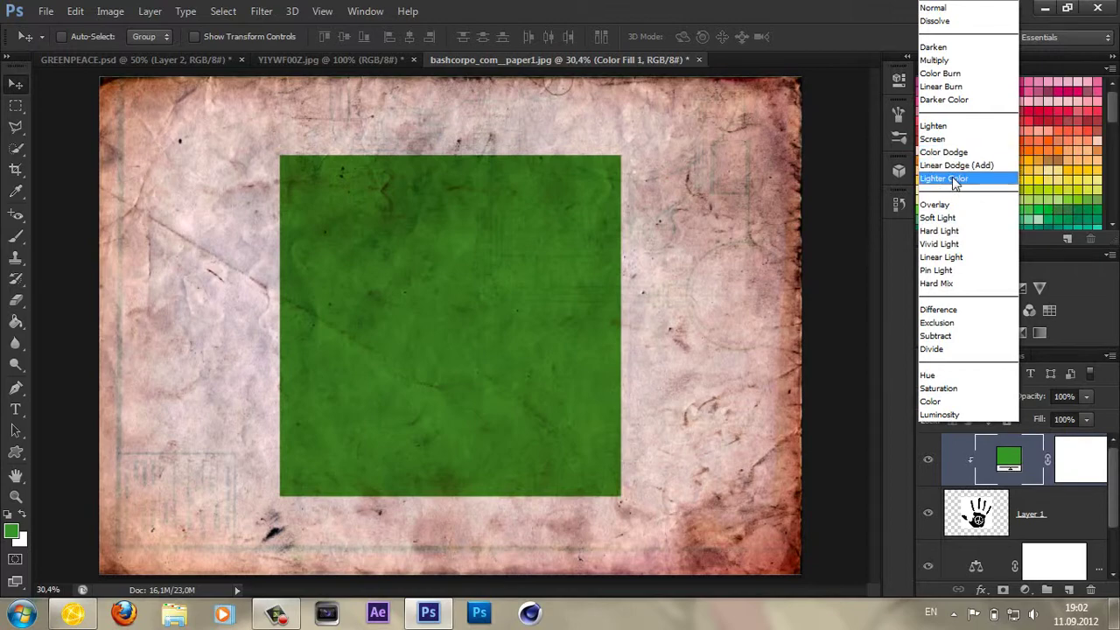
pyautogui.click(950, 180)
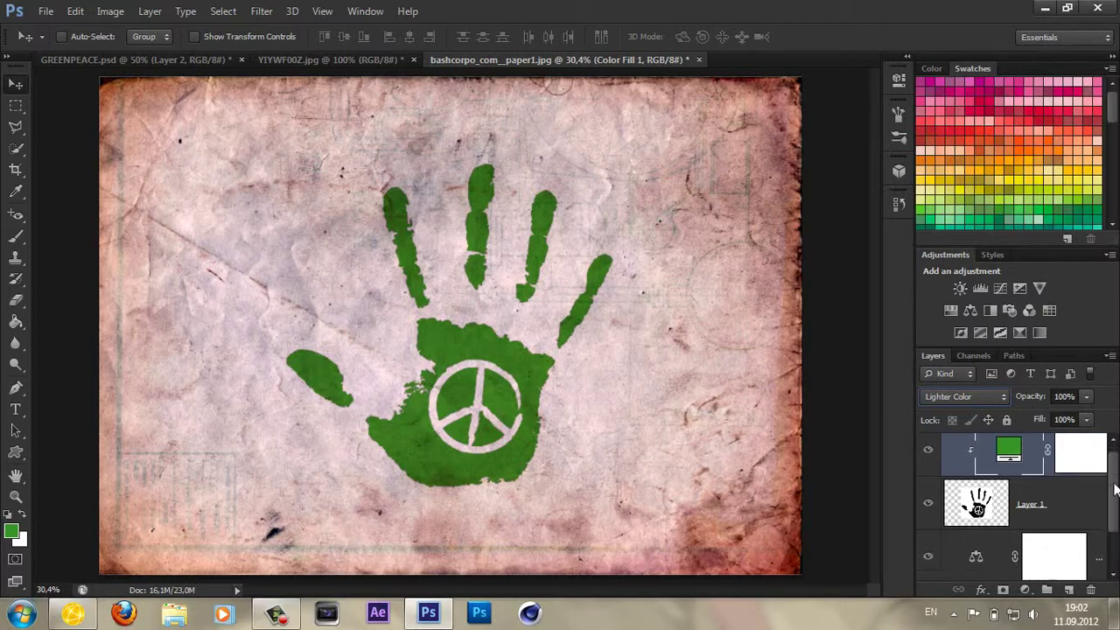
pyautogui.scroll(-1, 1110, 490)
# - Apply a Lens Correction vignette to Layer 0 with Amount +24 and Midpoint +100
pyautogui.click(988, 542)
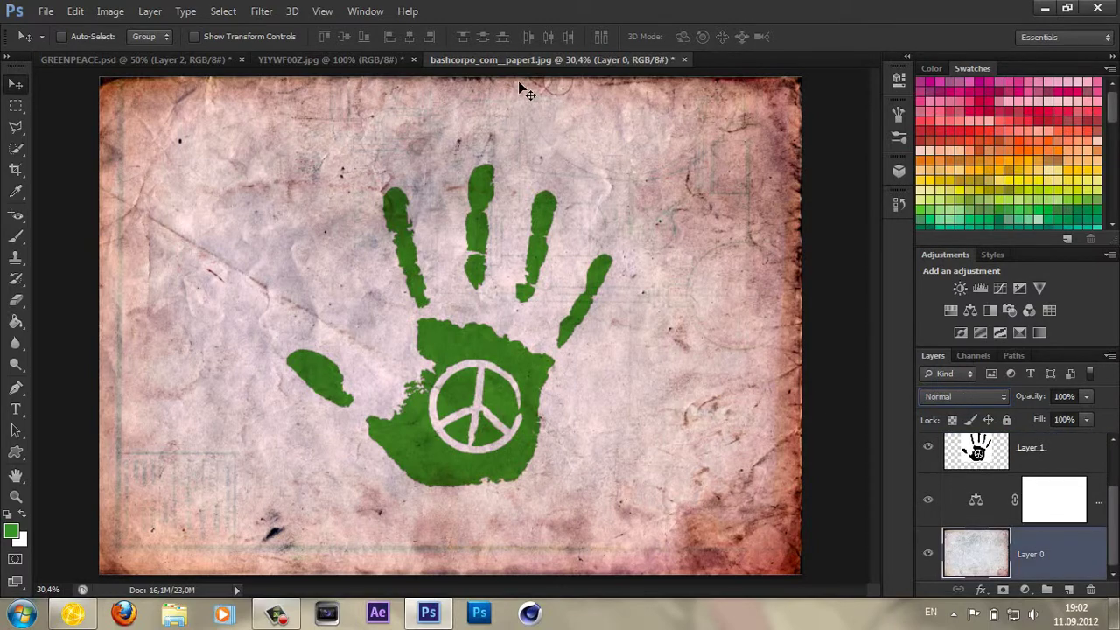
pyautogui.click(257, 11)
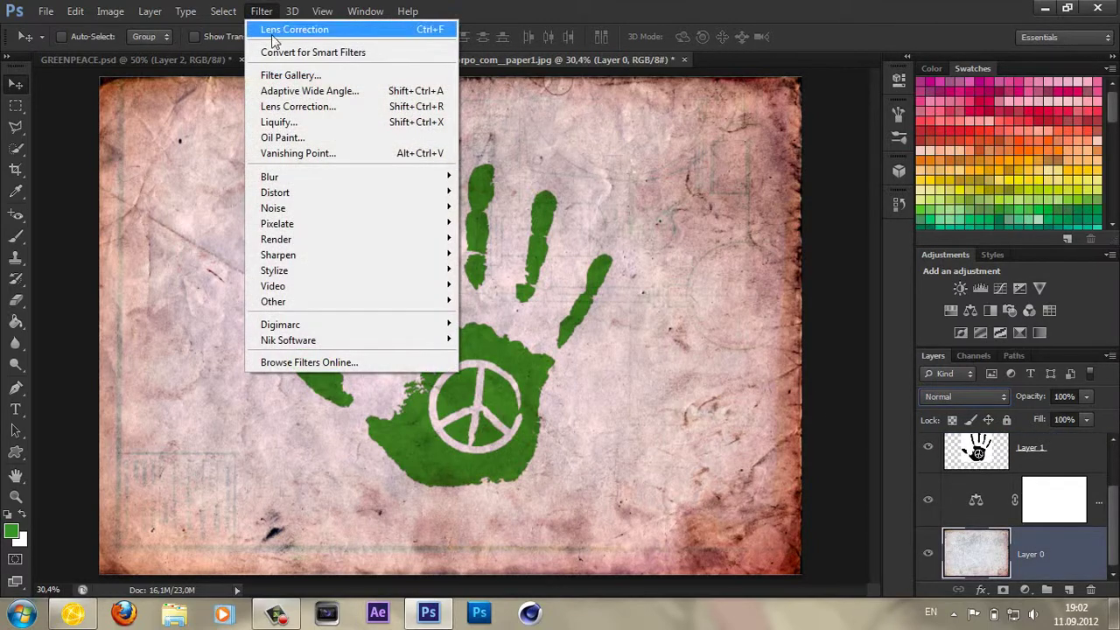
pyautogui.click(308, 105)
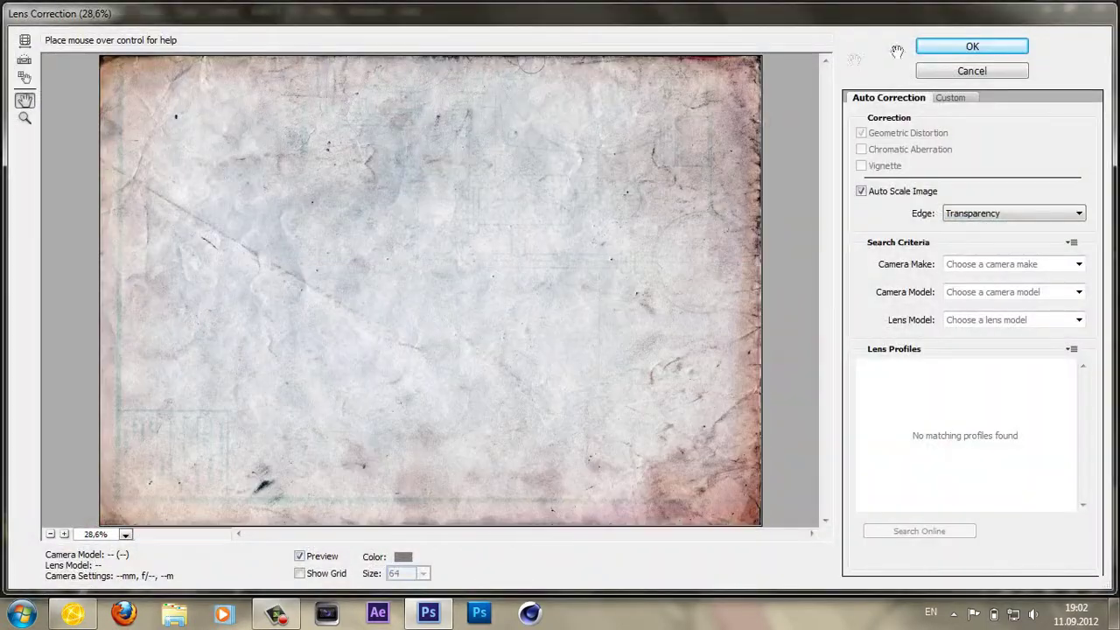
pyautogui.click(950, 100)
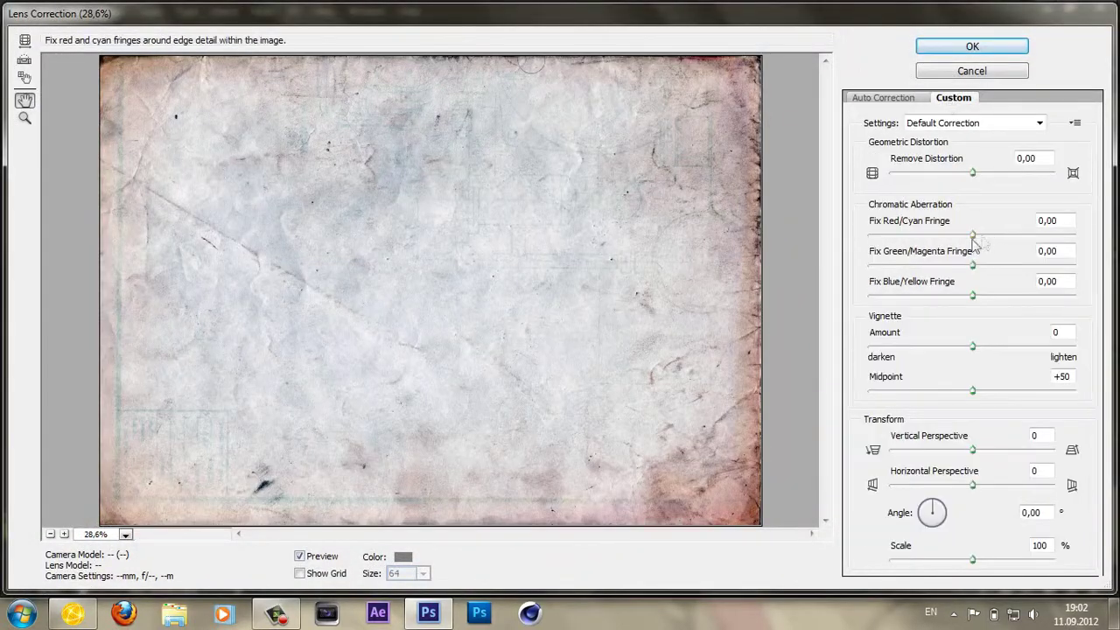
pyautogui.moveTo(971, 347)
pyautogui.mouseDown()
pyautogui.moveTo(955, 348)
pyautogui.moveTo(997, 347)
pyautogui.mouseUp()
pyautogui.moveTo(972, 391); pyautogui.dragTo(1081, 402)
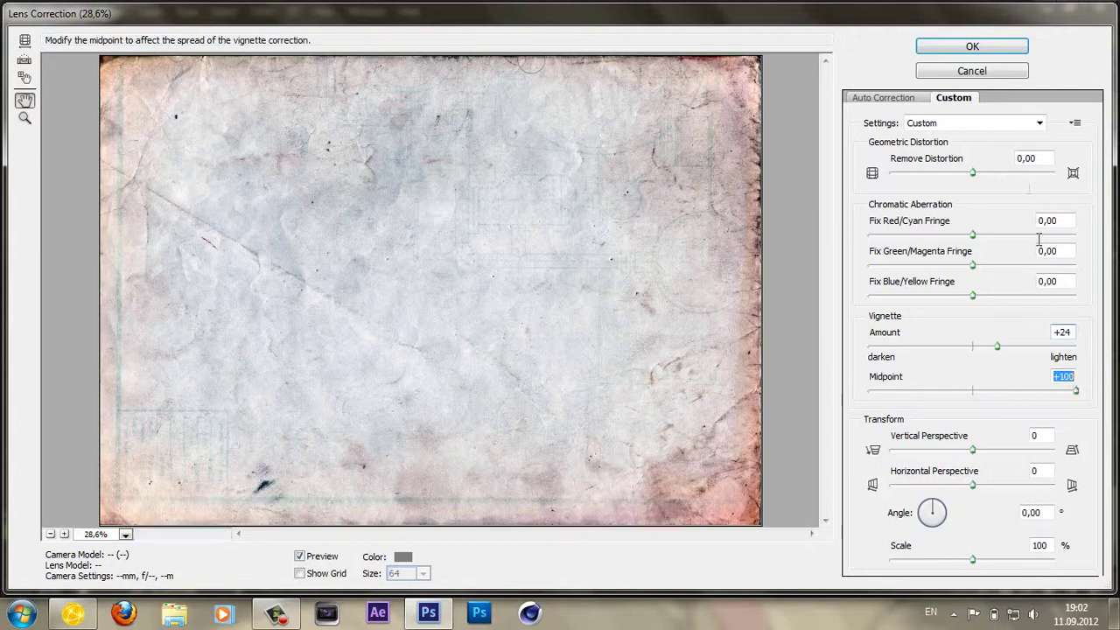
pyautogui.click(971, 47)
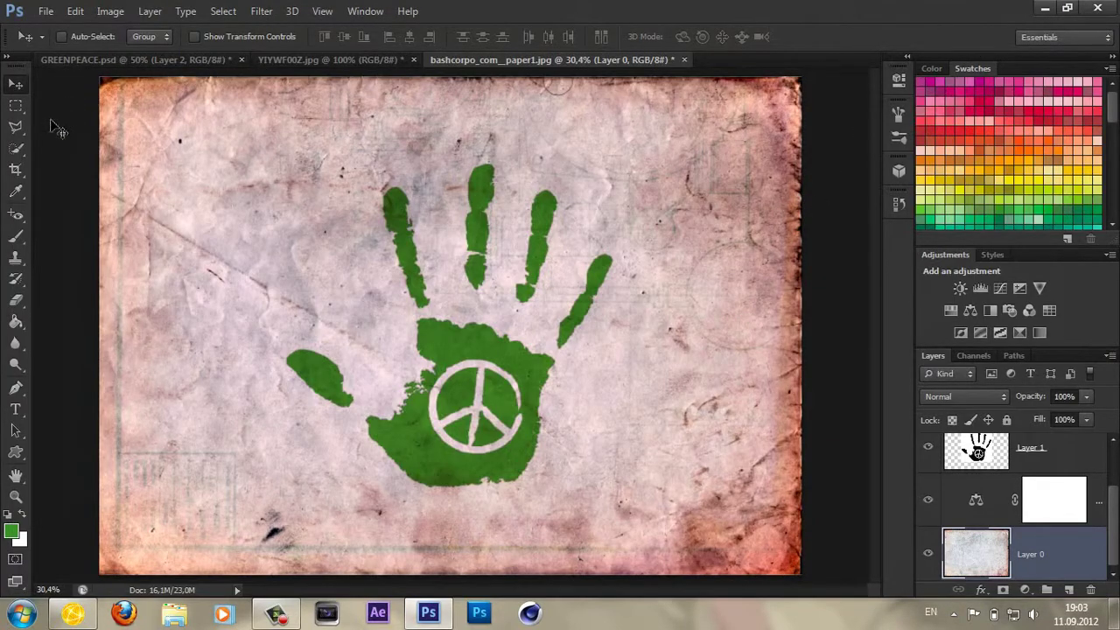
# - Type GREENPEACE beneath the handprint and recolour it a darker green swatch
pyautogui.click(15, 409)
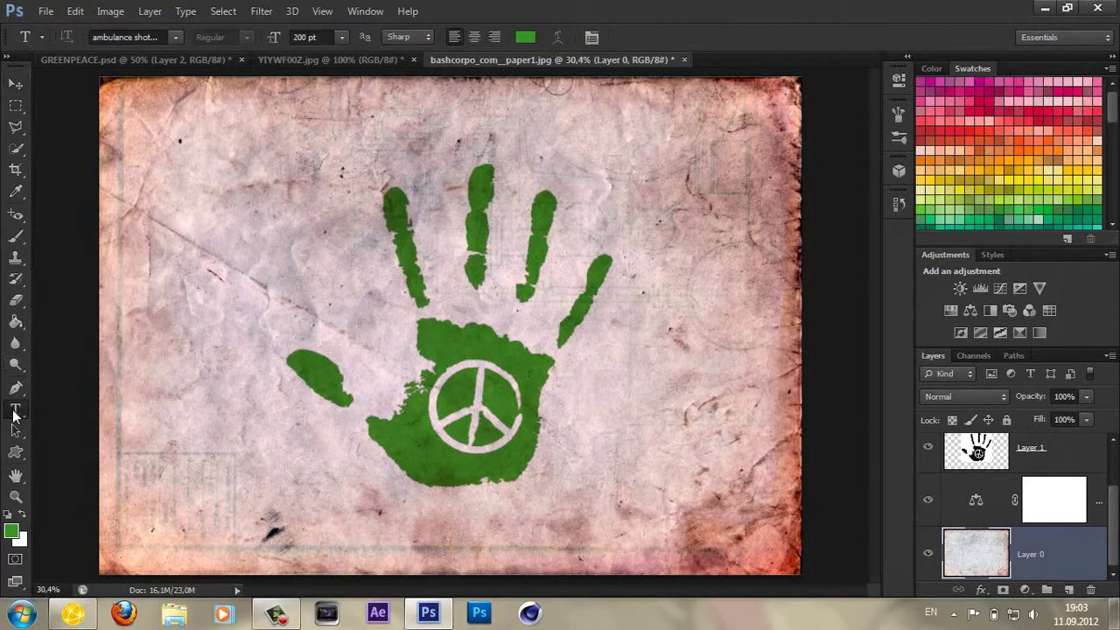
pyautogui.click(403, 512)
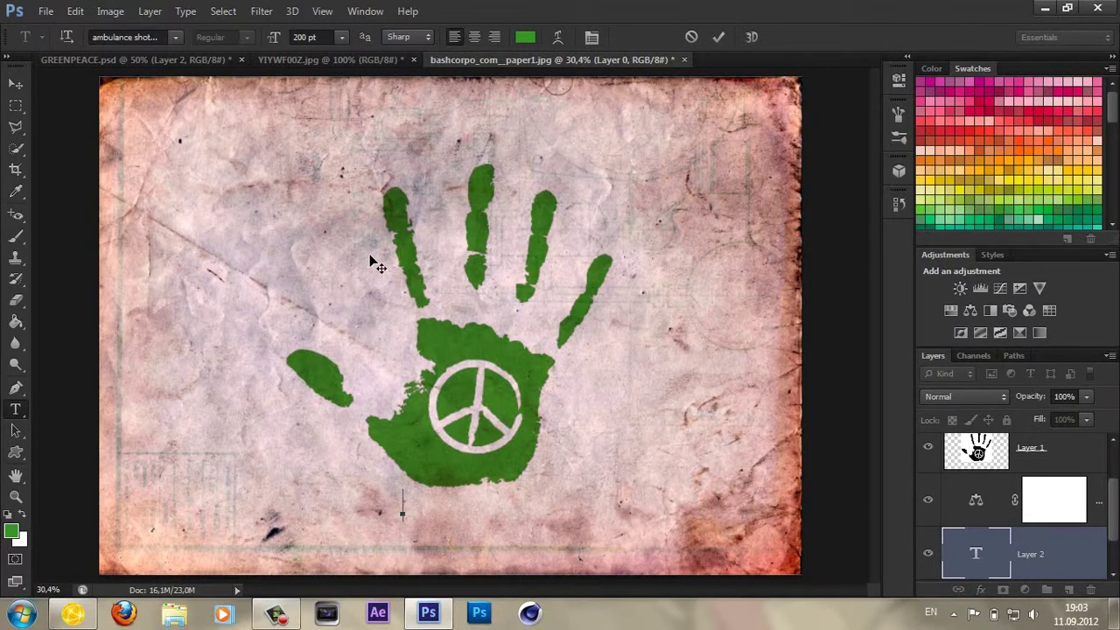
pyautogui.write('G')
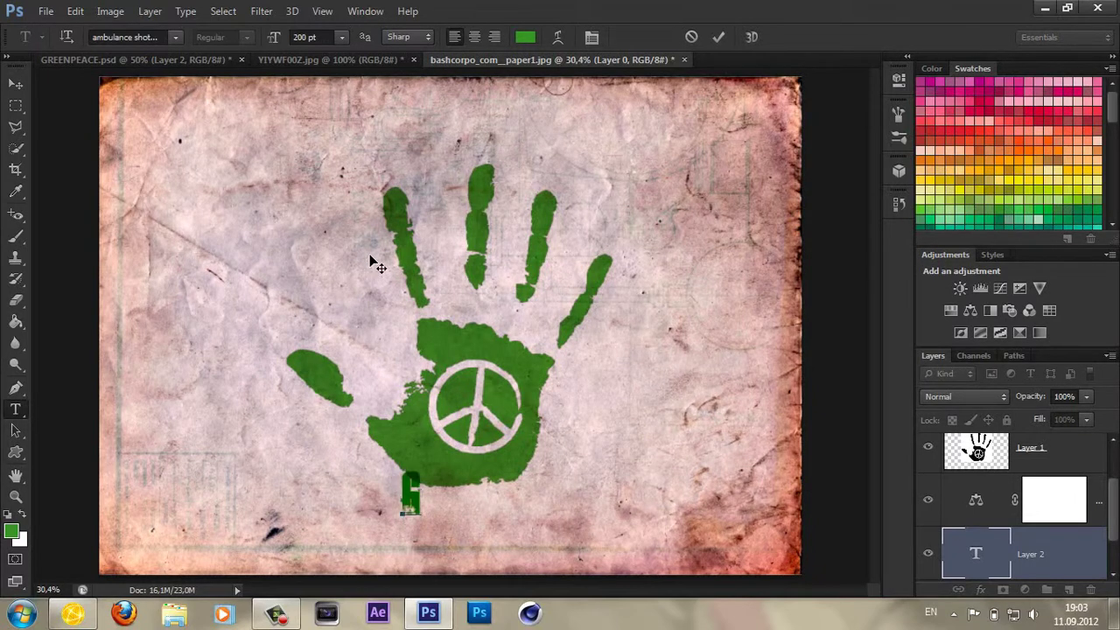
pyautogui.write('R')
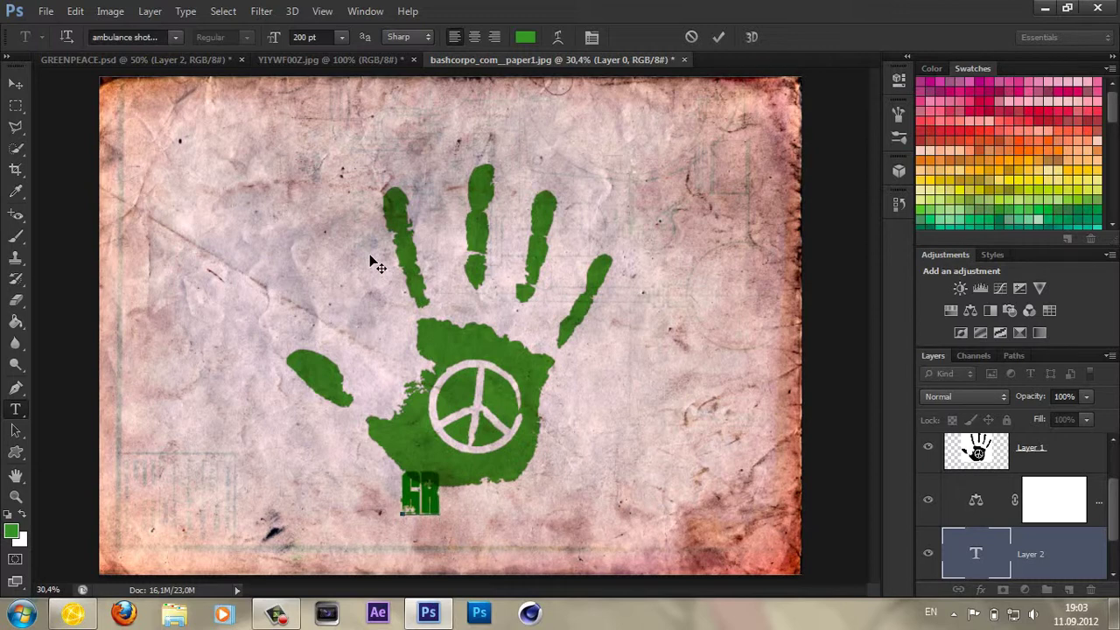
pyautogui.write('EEN')
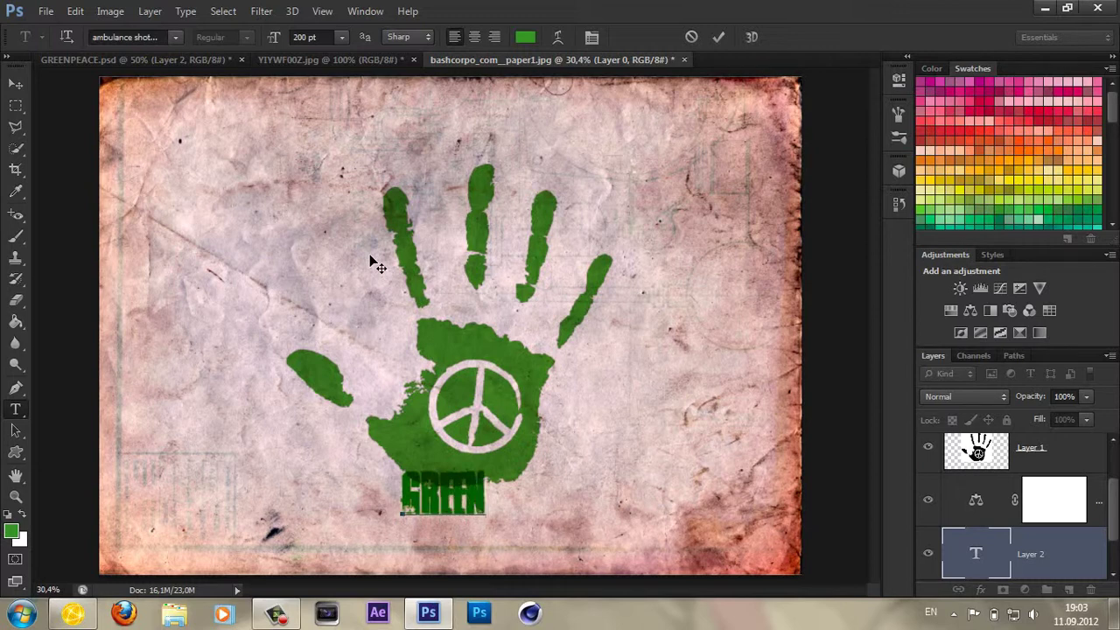
pyautogui.write('PEACE')
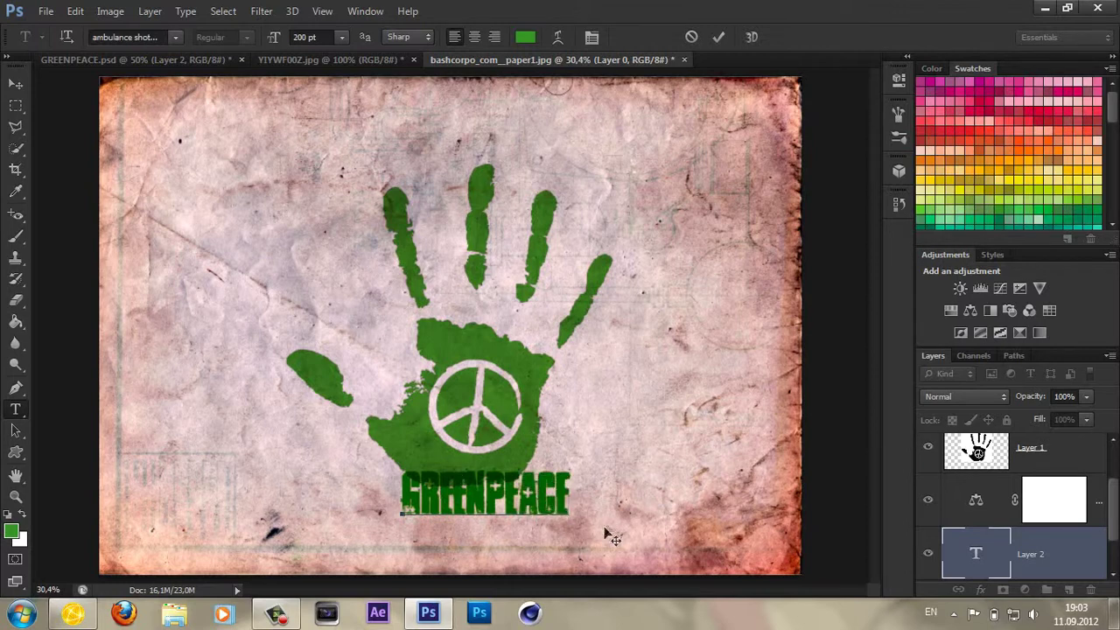
pyautogui.moveTo(611, 537); pyautogui.dragTo(574, 531)
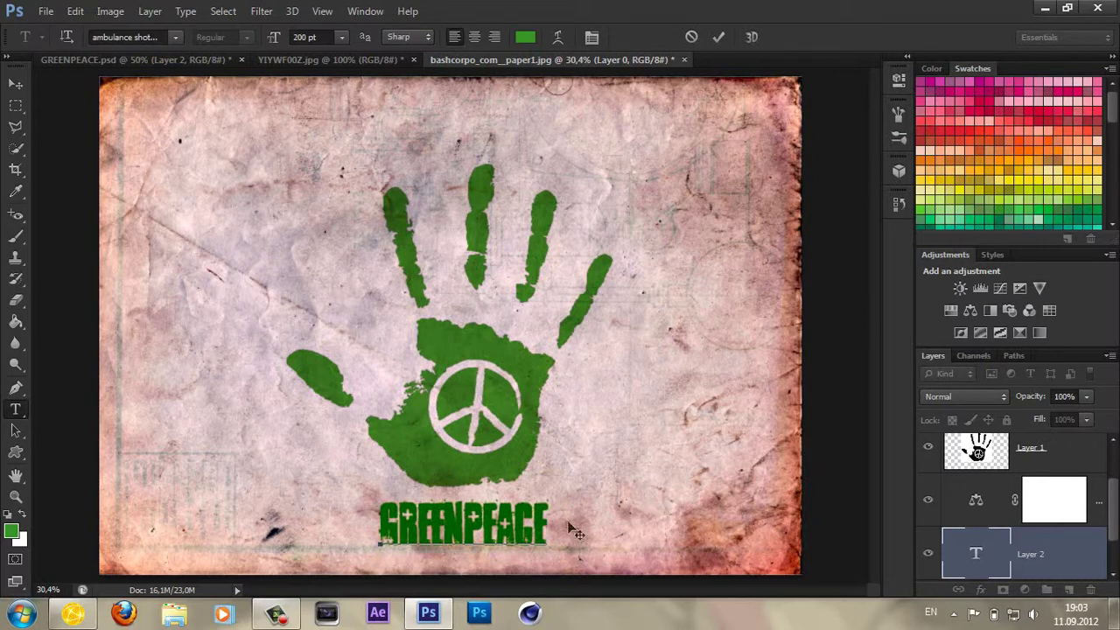
pyautogui.moveTo(549, 530); pyautogui.dragTo(301, 499)
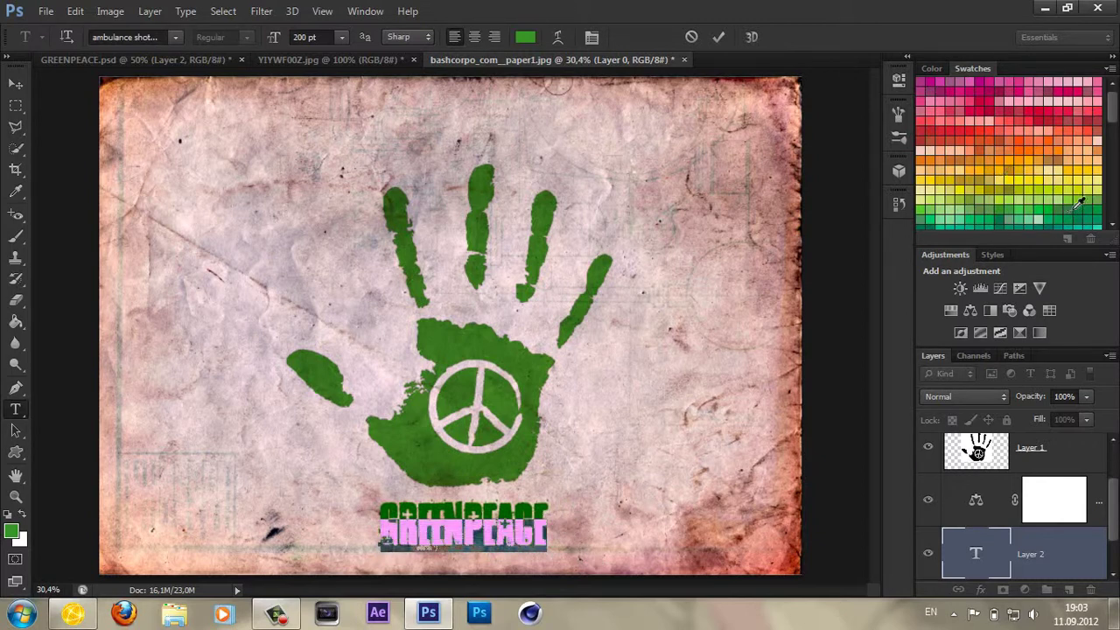
pyautogui.click(1096, 204)
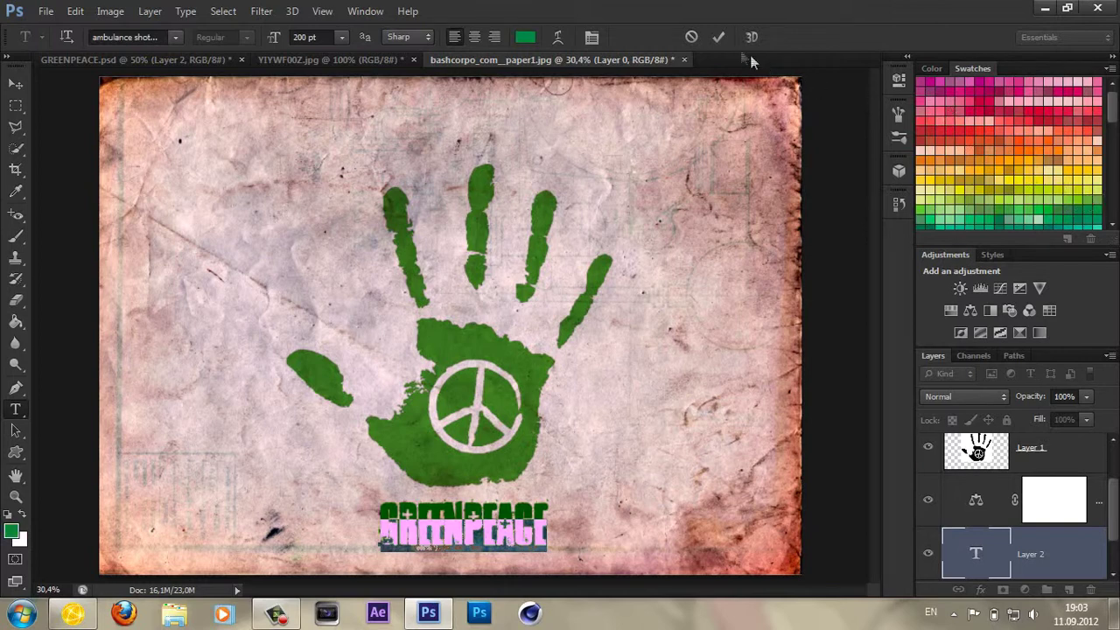
pyautogui.click(720, 36)
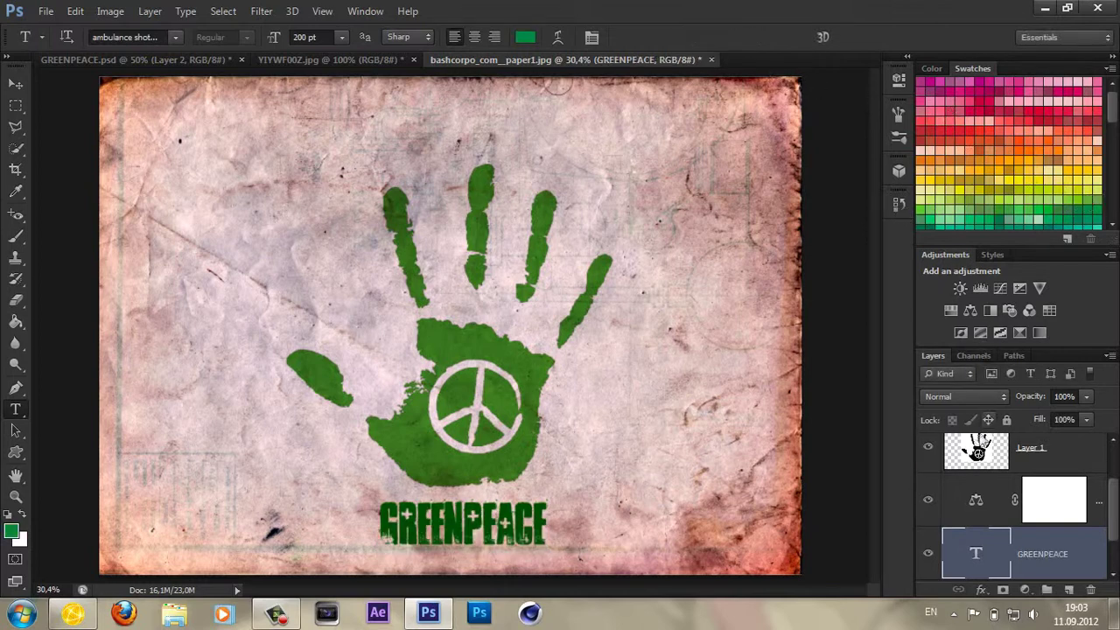
# - Move GREENPEACE above Layer 1 and clip it, then revert history to the Lens Correction state
pyautogui.moveTo(982, 507)
pyautogui.mouseDown()
pyautogui.moveTo(1000, 440)
pyautogui.moveTo(1025, 483)
pyautogui.mouseUp()
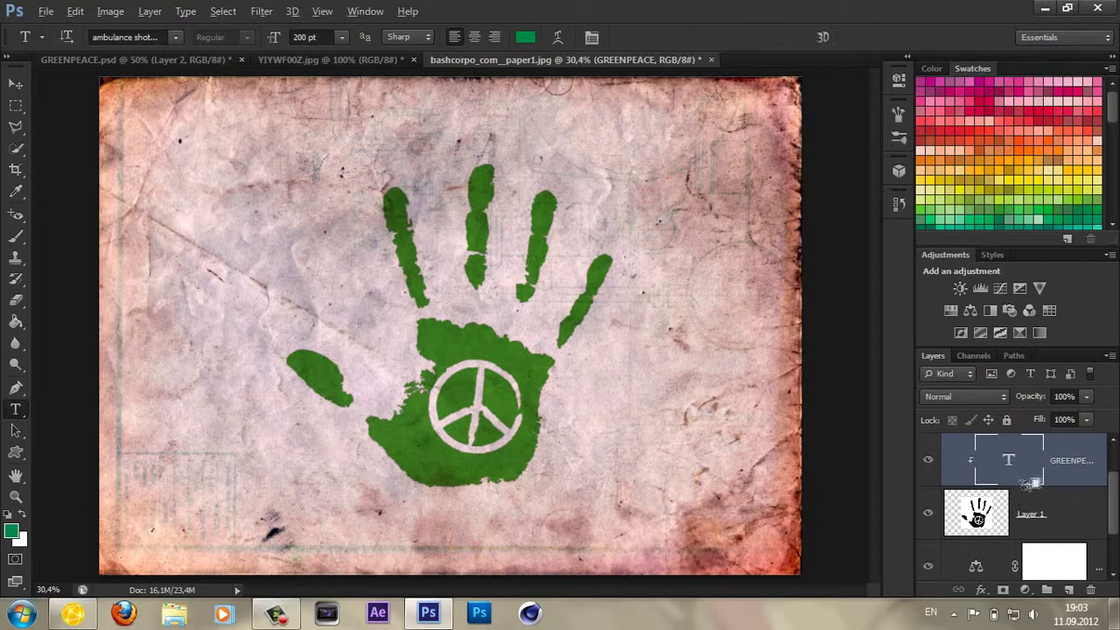
pyautogui.moveTo(1026, 483); pyautogui.dragTo(1027, 488)
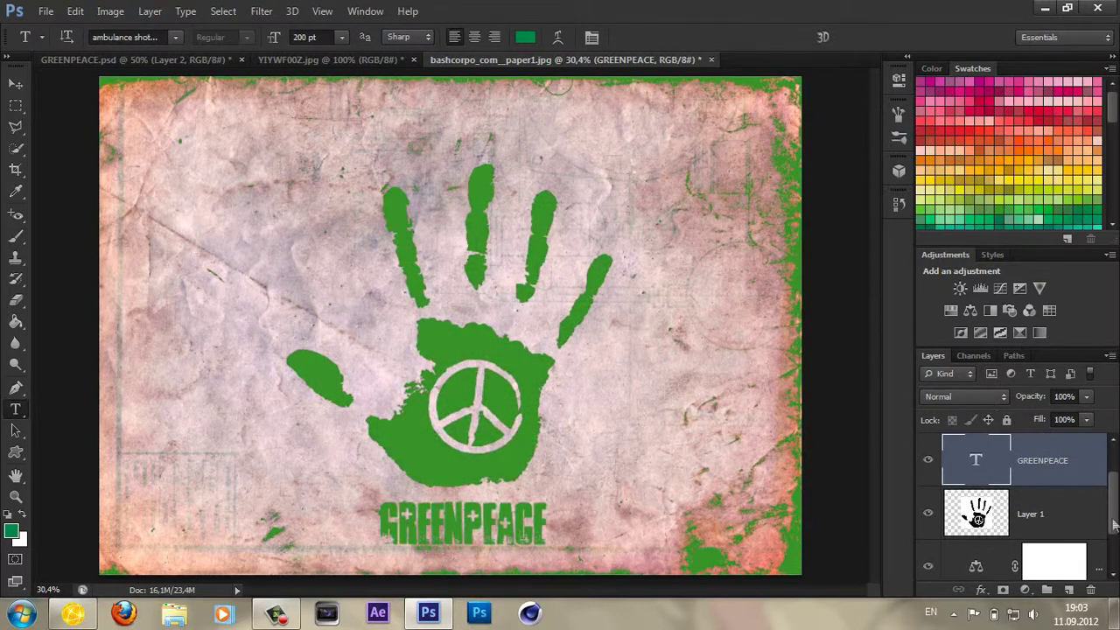
pyautogui.moveTo(1113, 515)
pyautogui.mouseDown()
pyautogui.moveTo(1108, 571)
pyautogui.moveTo(1106, 522)
pyautogui.mouseUp()
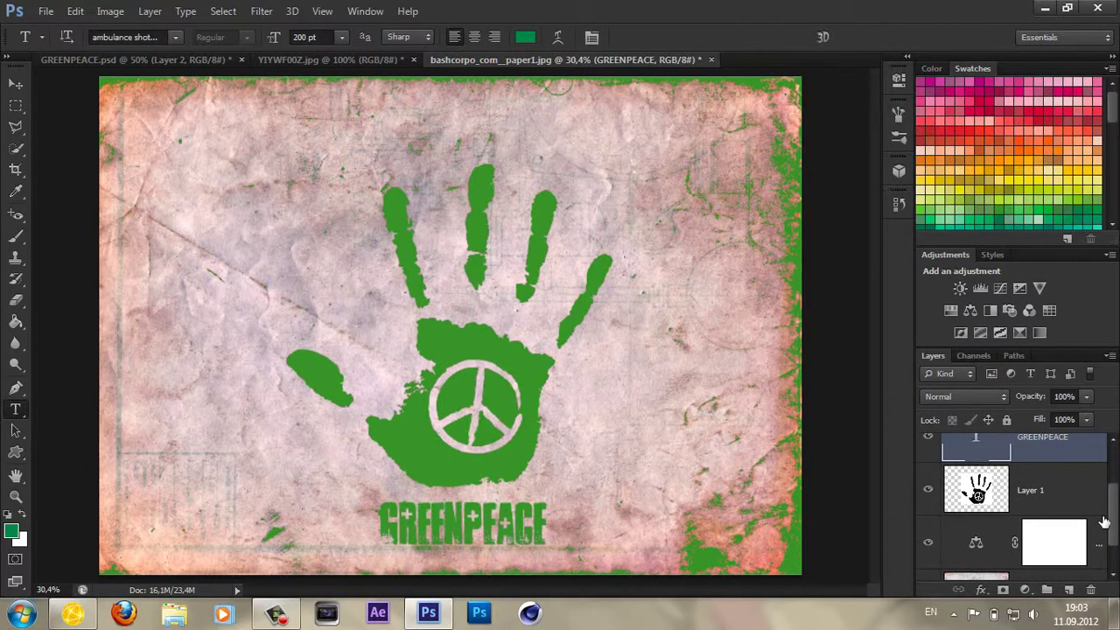
pyautogui.hotkey('ctrl', 'alt', 'g')
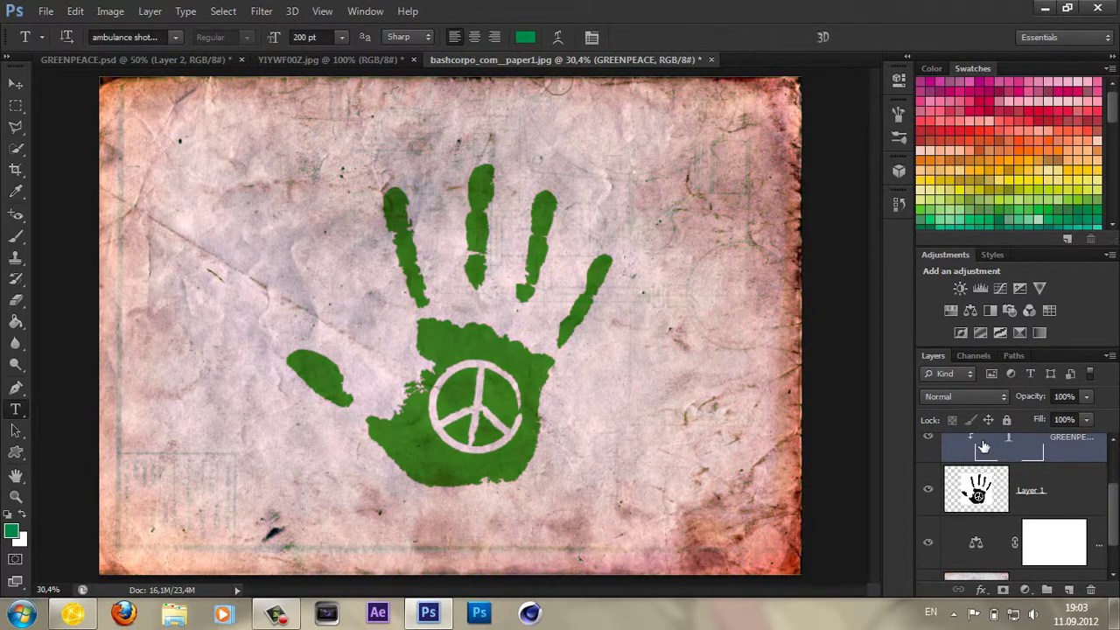
pyautogui.click(899, 204)
pyautogui.click(782, 395)
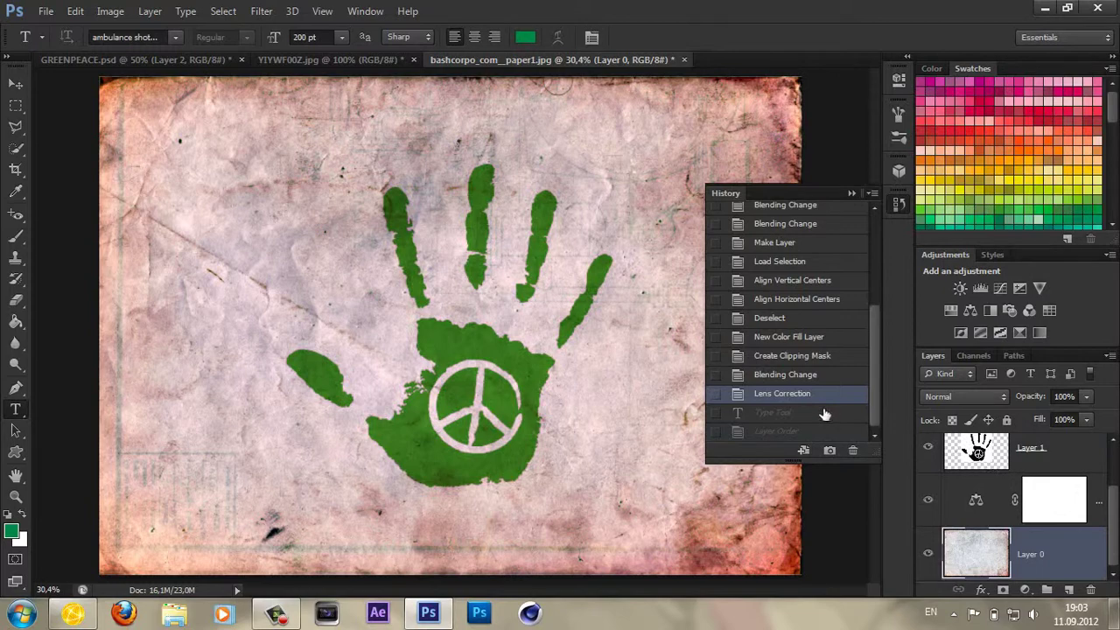
# - Restore the GREENPEACE text, blend it with Multiply, nudge it 1.02 cm right, and show full screen
pyautogui.click(823, 412)
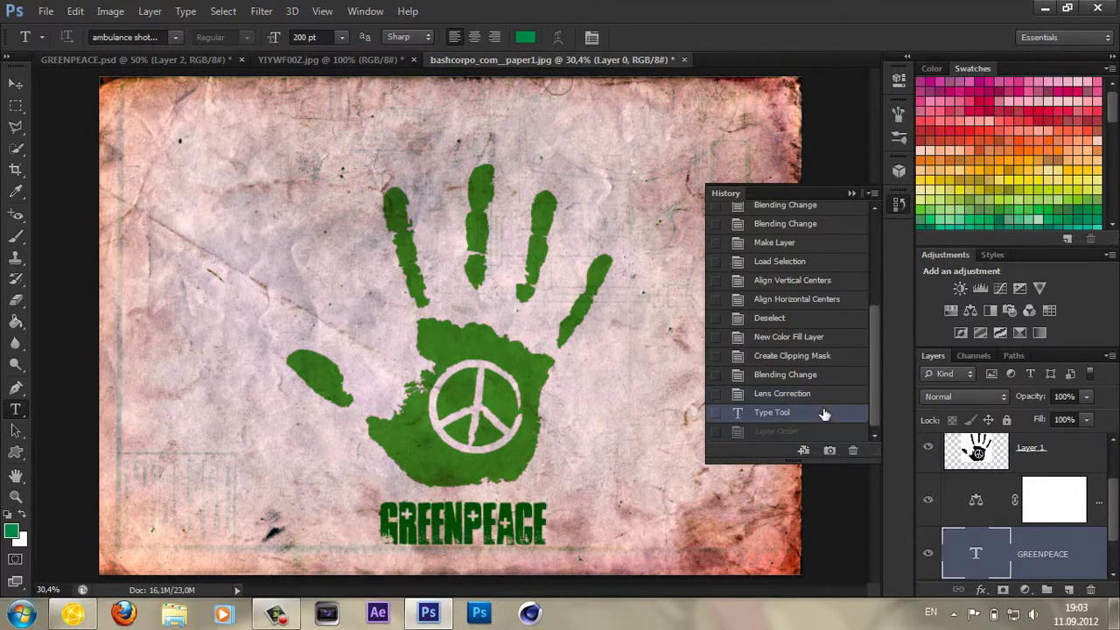
pyautogui.click(854, 193)
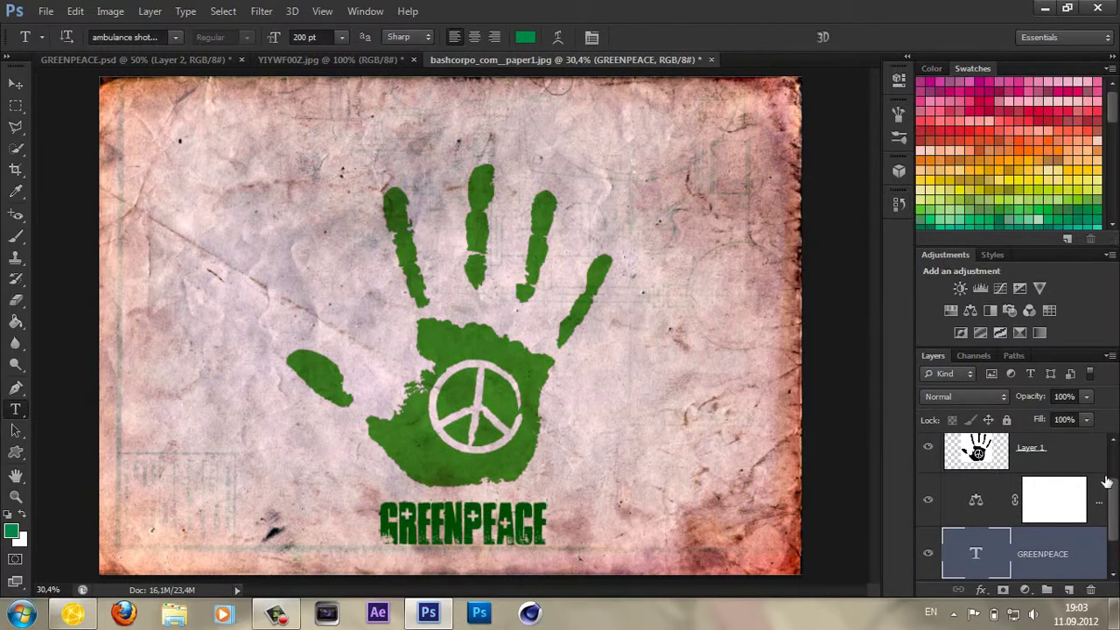
pyautogui.click(990, 391)
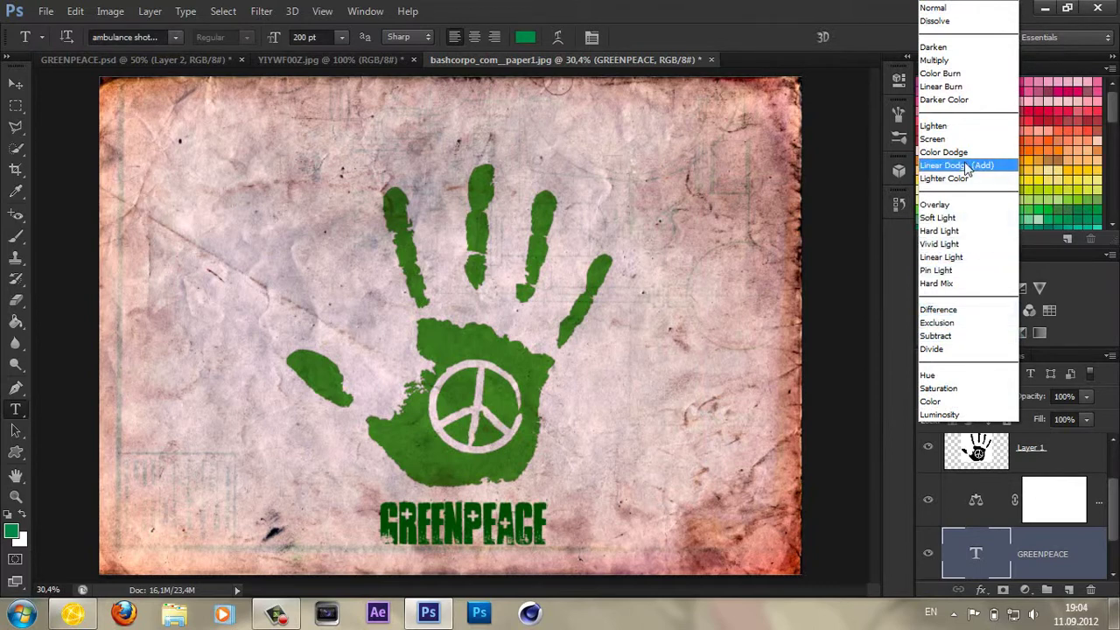
pyautogui.click(949, 59)
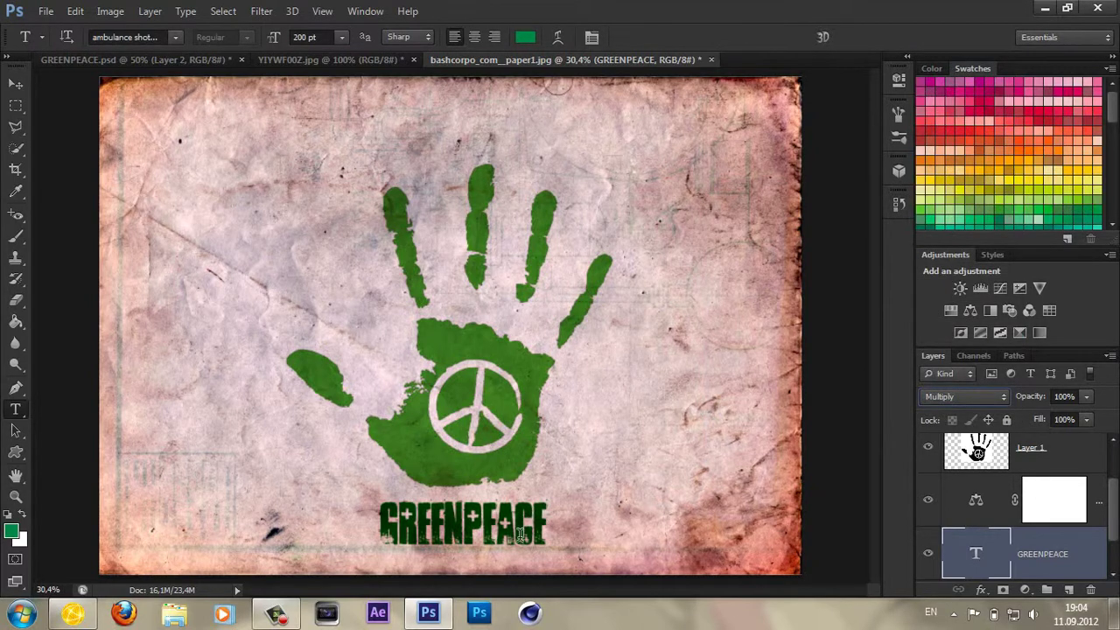
pyautogui.moveTo(531, 537); pyautogui.dragTo(539, 538)
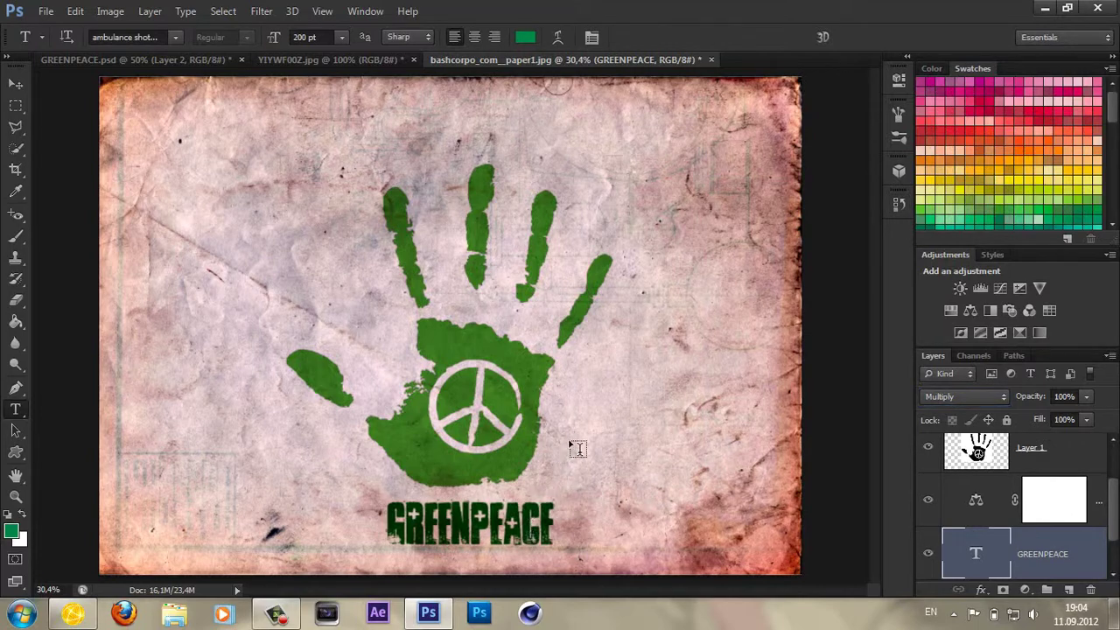
pyautogui.press('f')
pyautogui.press('f')
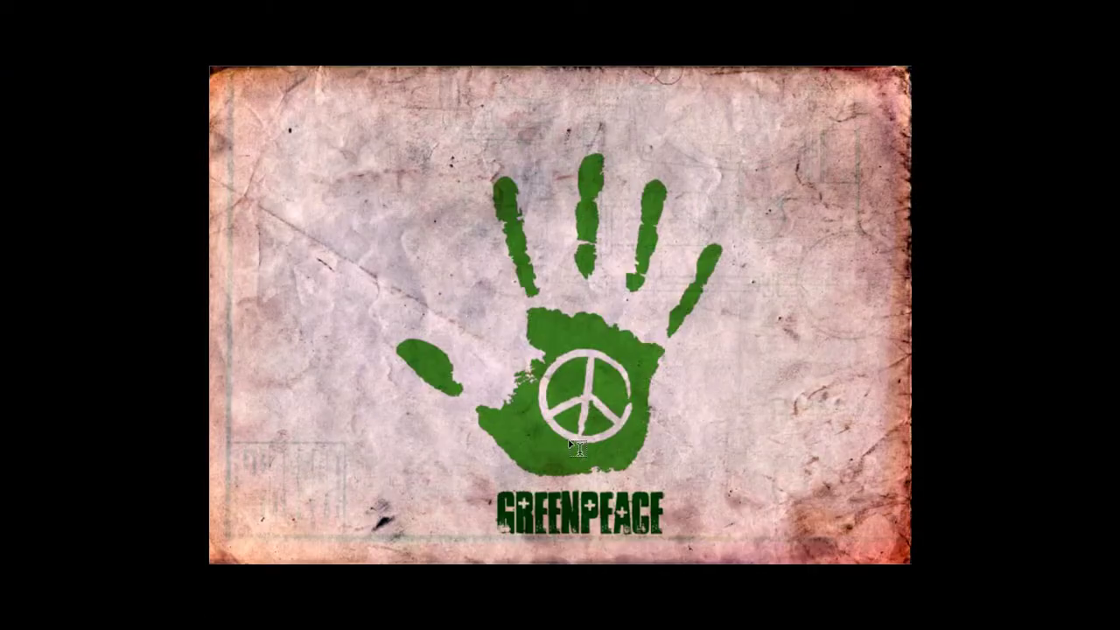
# - Zoom in on the finished poster until it fills the entire screen
pyautogui.click(568, 441)
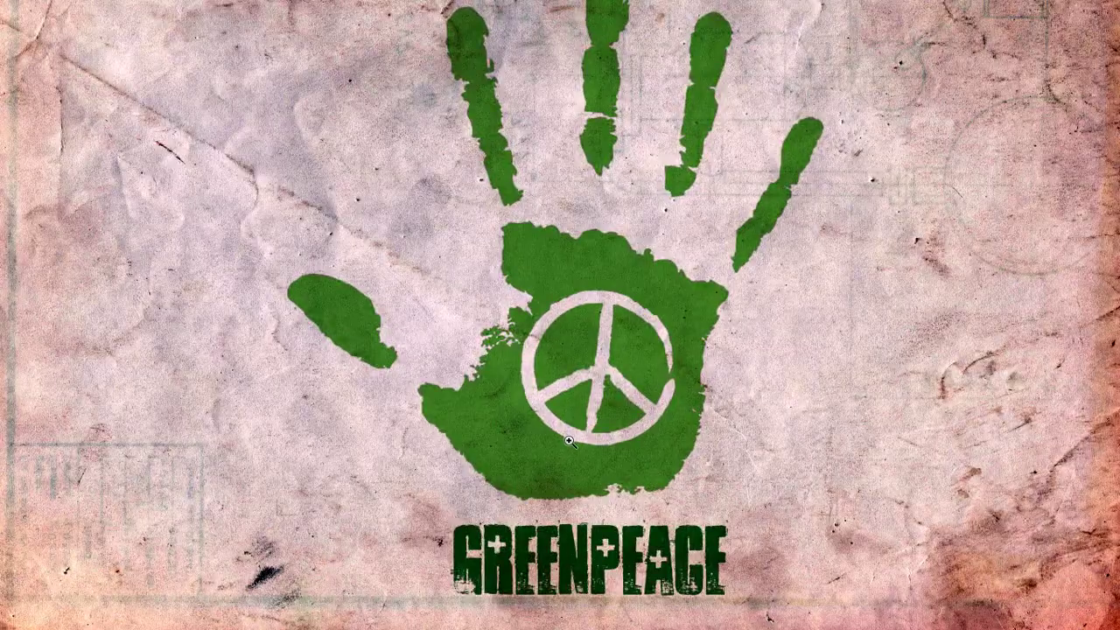